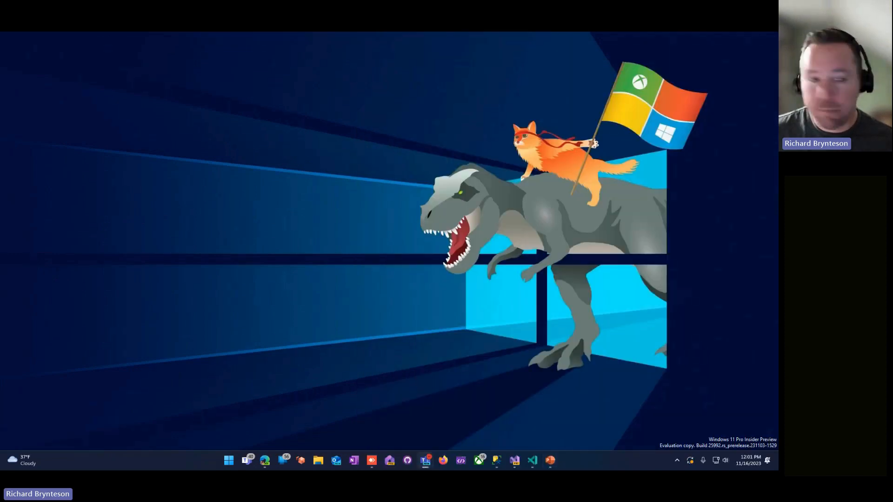
Switch to the customer portal in the browser and start purchasing the $316 self-managed proficiency test as the next intra order
click(264, 460)
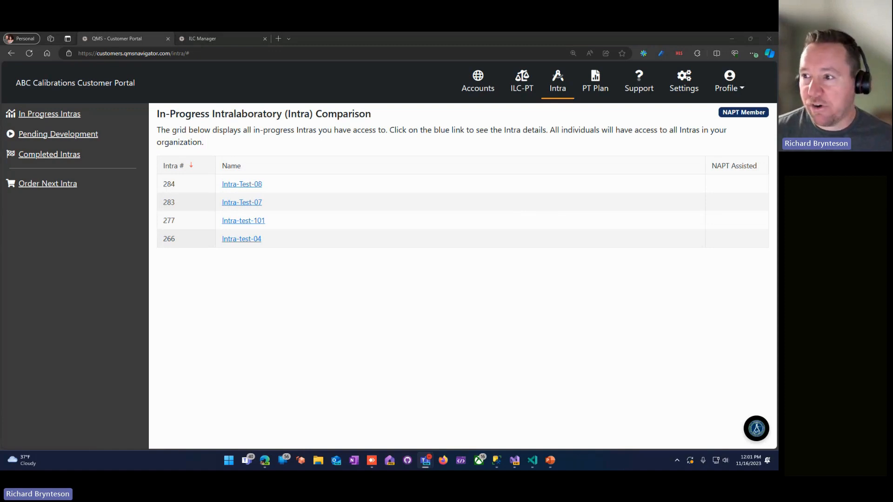
click(44, 185)
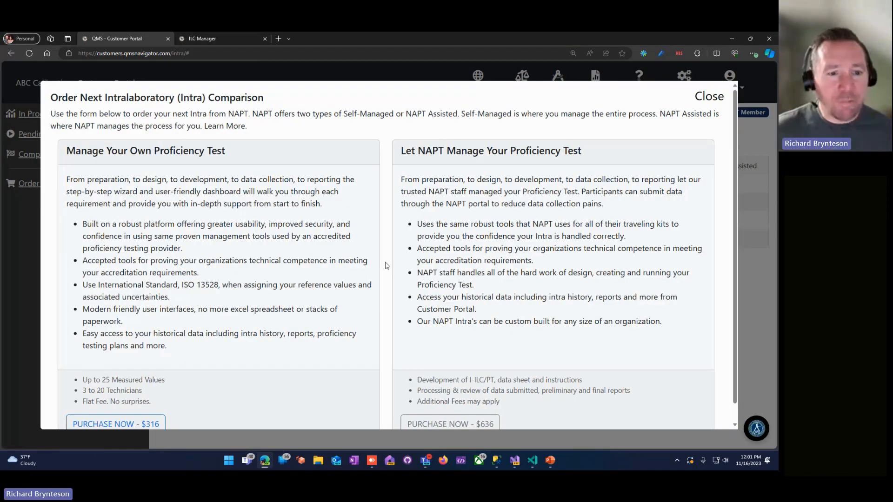
scroll(385, 266, down, 1)
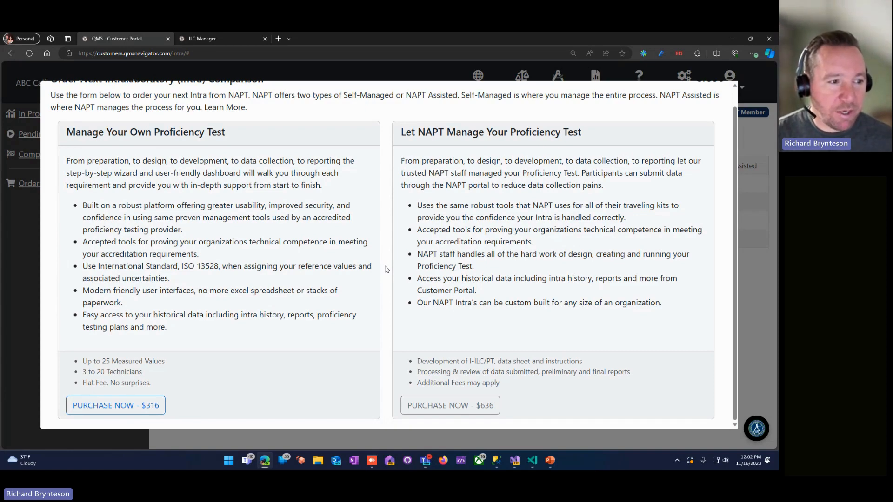
click(106, 408)
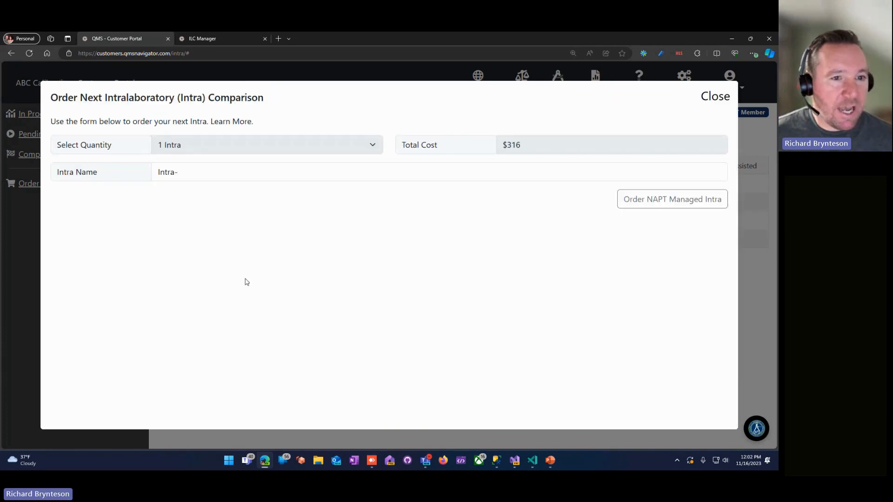
Name the new intra Intra-Cone-Dimensional, submit the order for one intra, and close the order form
click(247, 178)
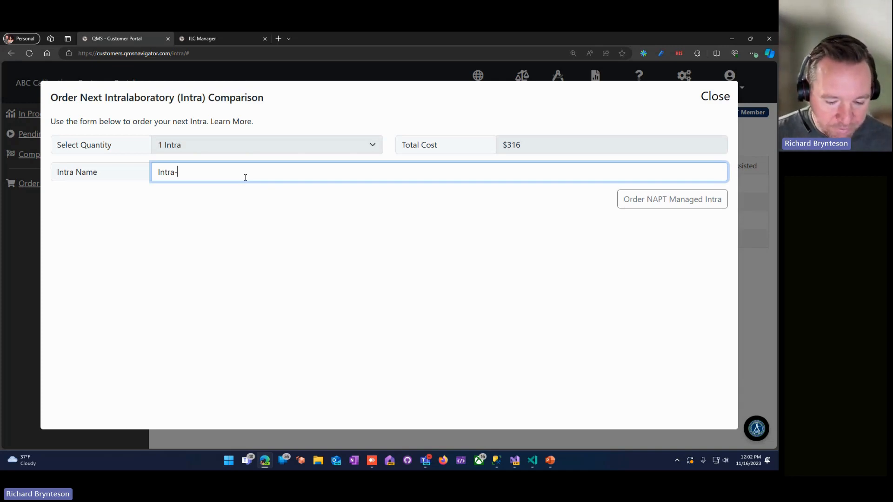
text(Chel)
key(BackSpace)
key(BackSpace)
key(BackSpace)
text(one)
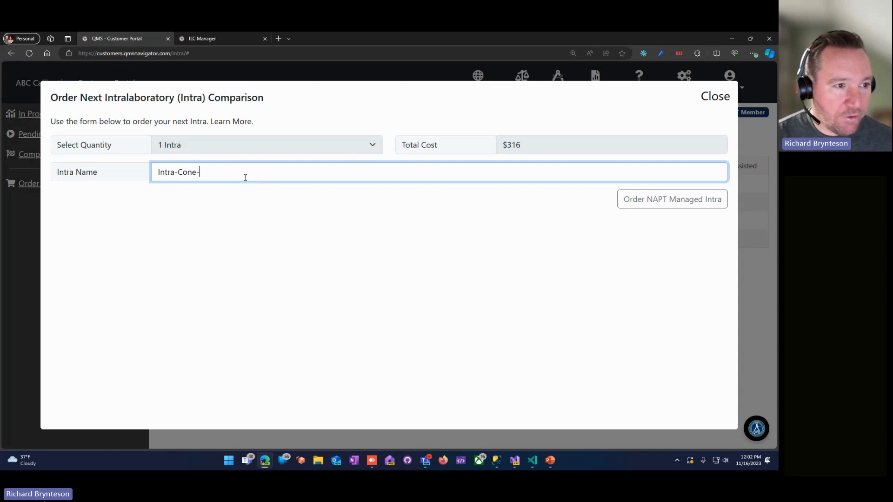
text(-Dimm)
key(BackSpace)
text(ensional)
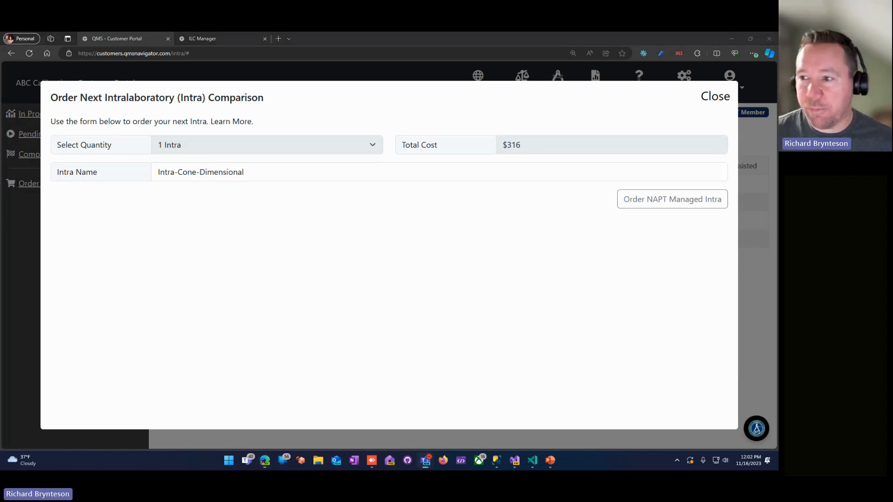
click(660, 205)
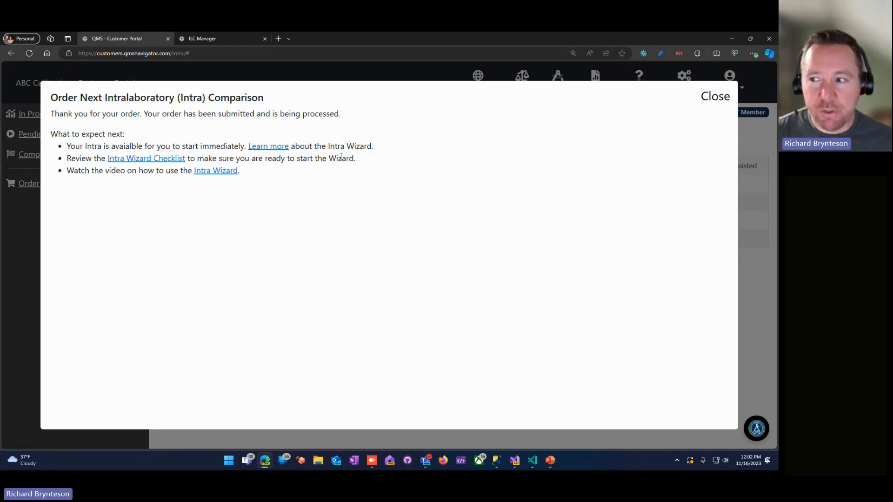
click(711, 100)
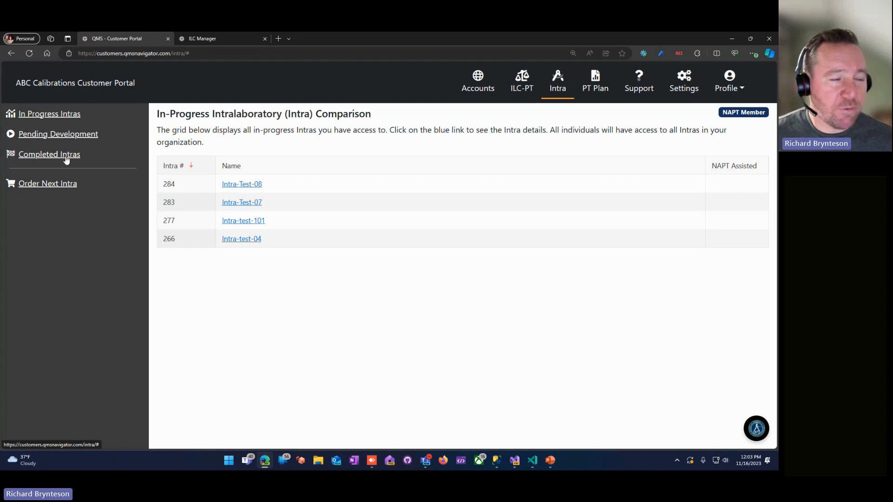
Start the wizard for a new intra on the pending Intra-Cone-Dimensional and proceed past the requirements review
click(60, 138)
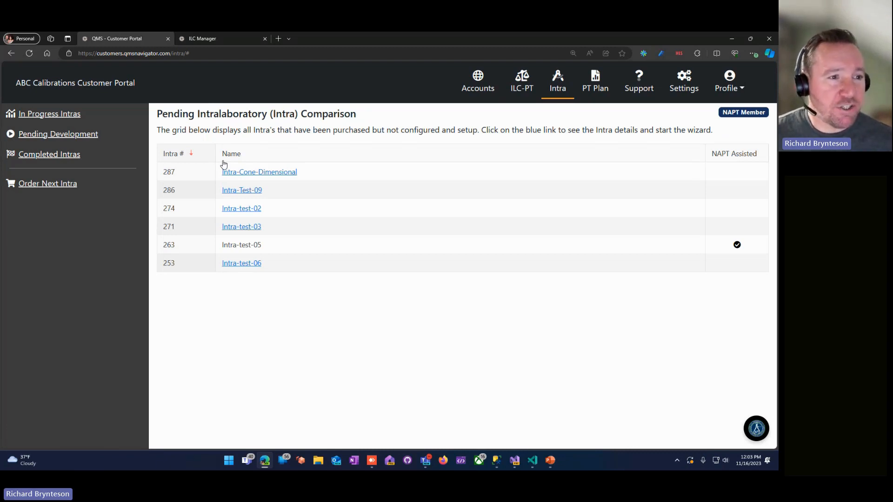
click(250, 173)
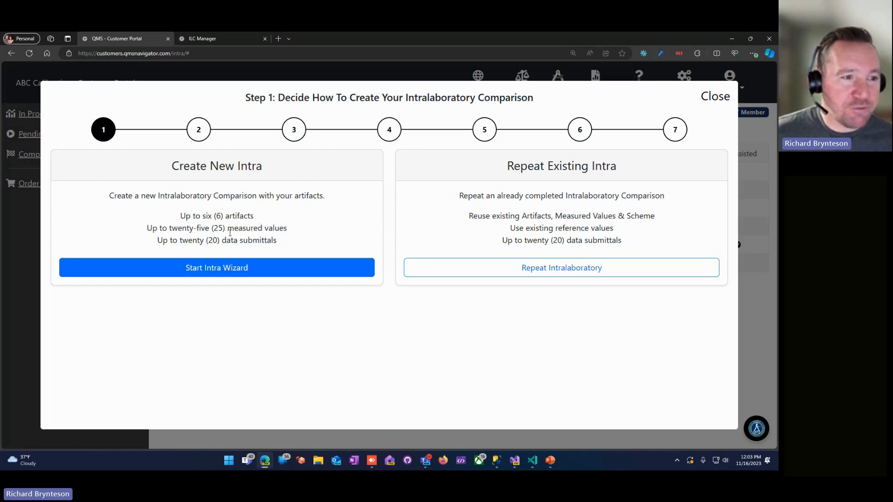
click(237, 275)
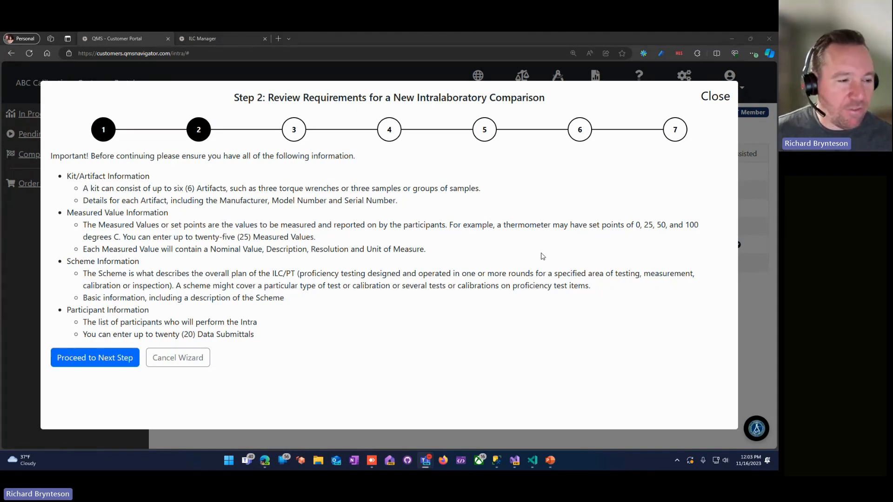
click(79, 363)
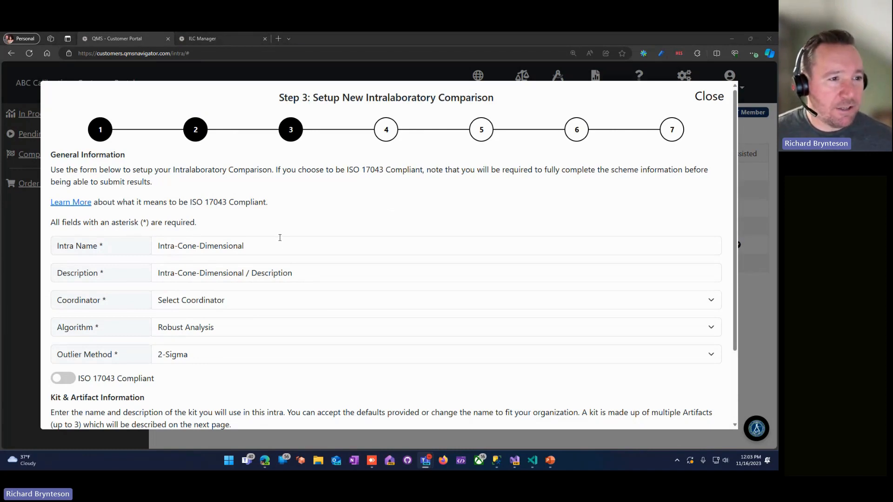
Keep the default description in the general information and select a coordinator for the comparison
scroll(279, 238, down, 1)
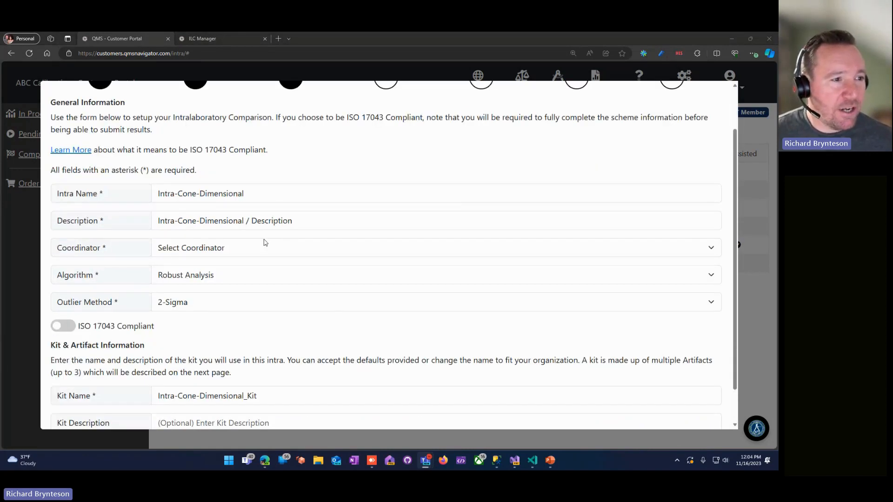
scroll(266, 242, down, 1)
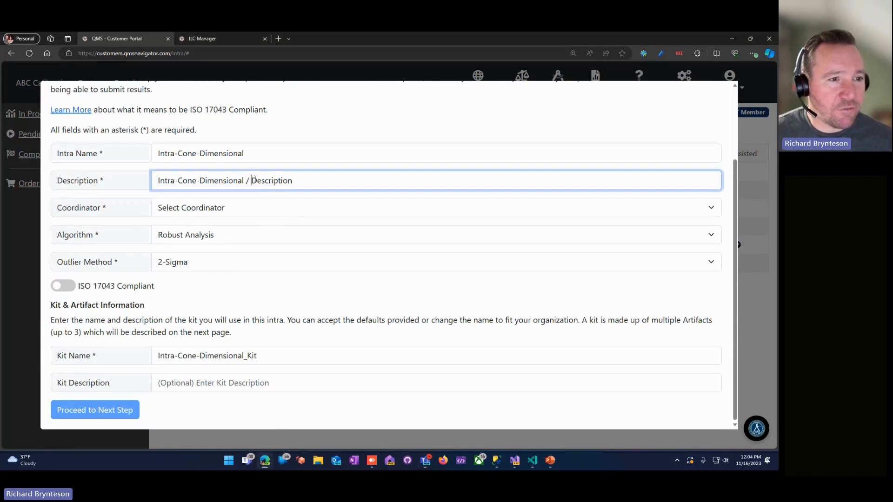
double_click(252, 180)
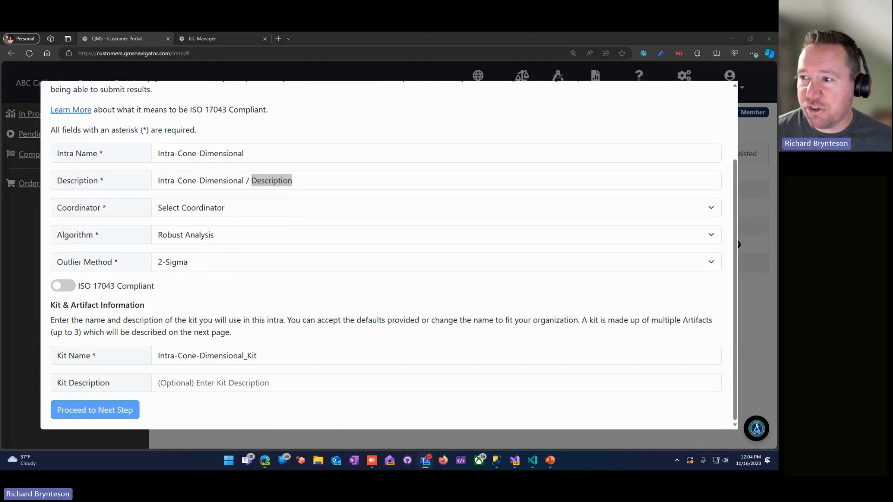
click(313, 181)
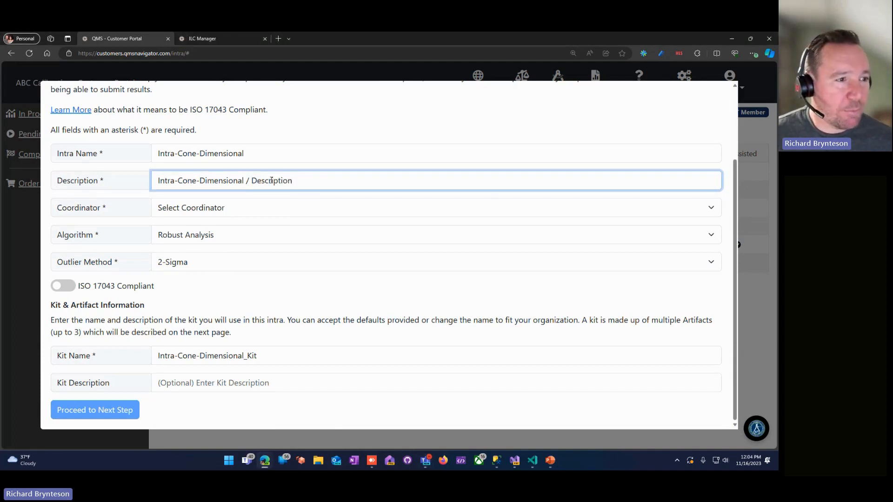
click(254, 208)
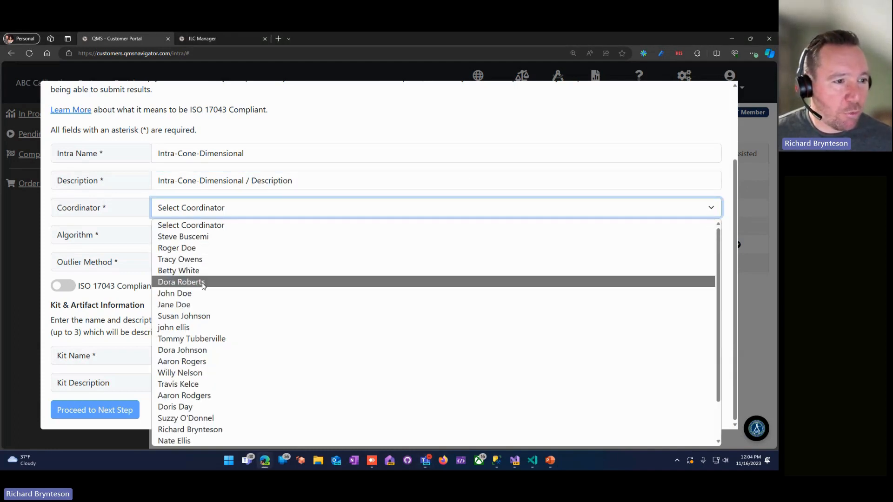
click(197, 388)
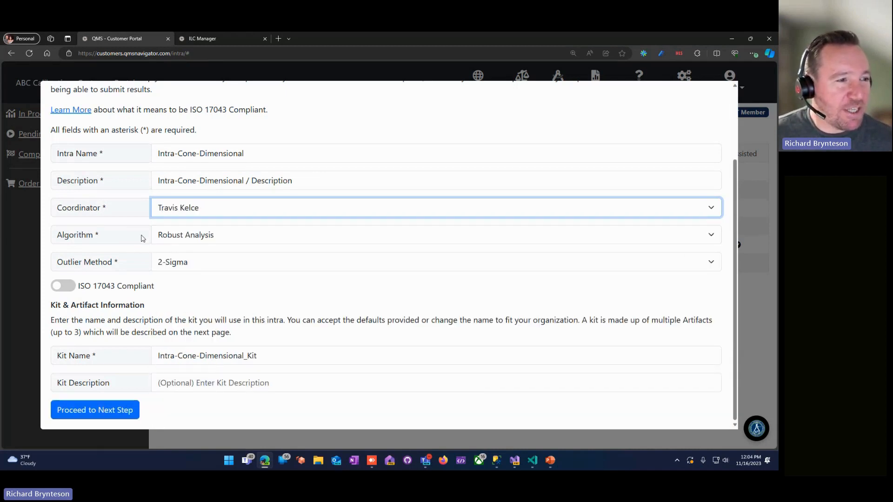
Keep Robust Analysis as the algorithm and 2-Sigma as the outlier method, and proceed to the artifact step
click(169, 240)
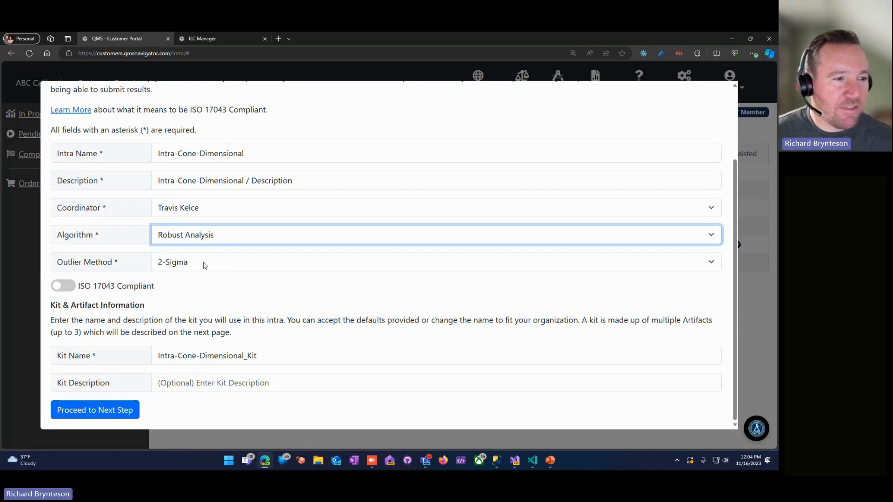
click(205, 266)
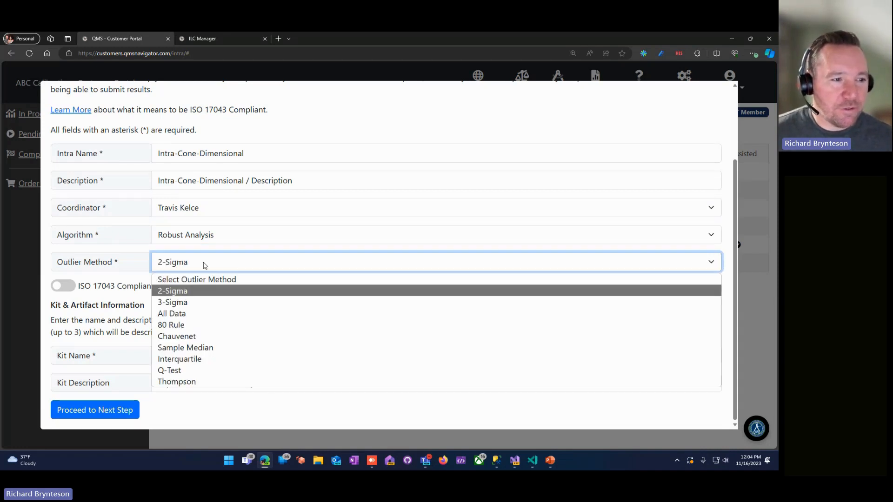
click(196, 292)
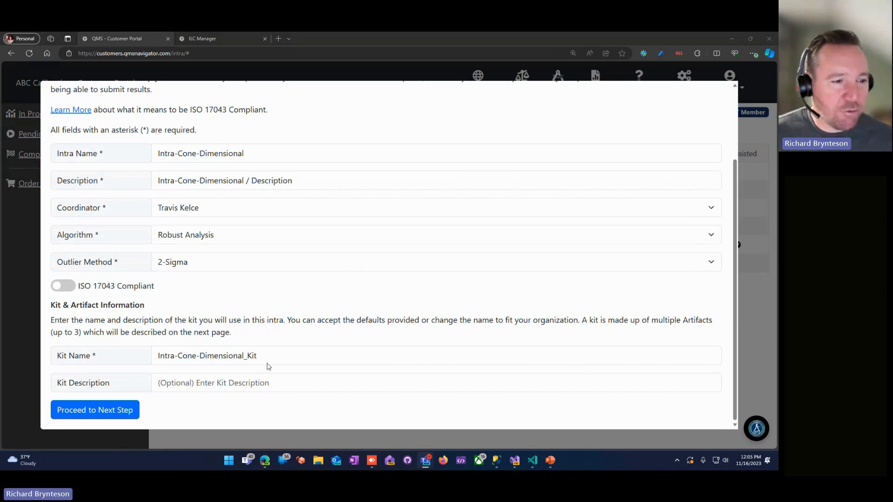
click(136, 411)
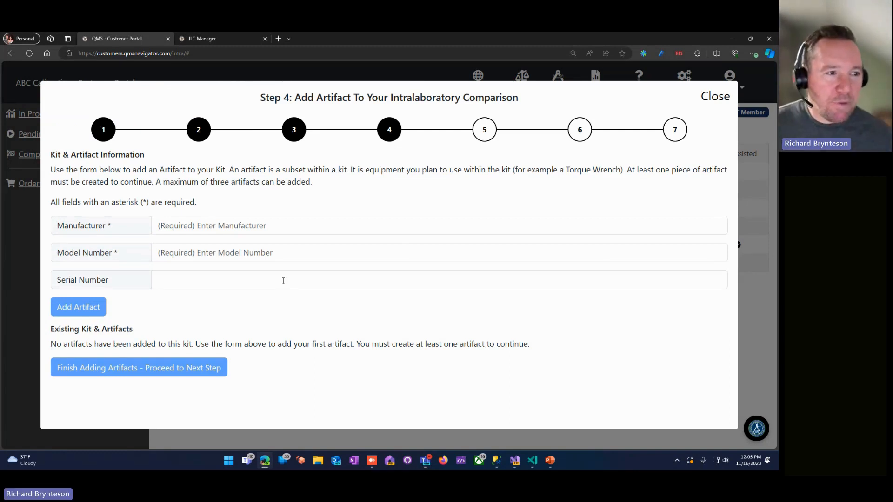
Enter Hexagon Man. as the manufacturer of the kit's first artifact
click(214, 229)
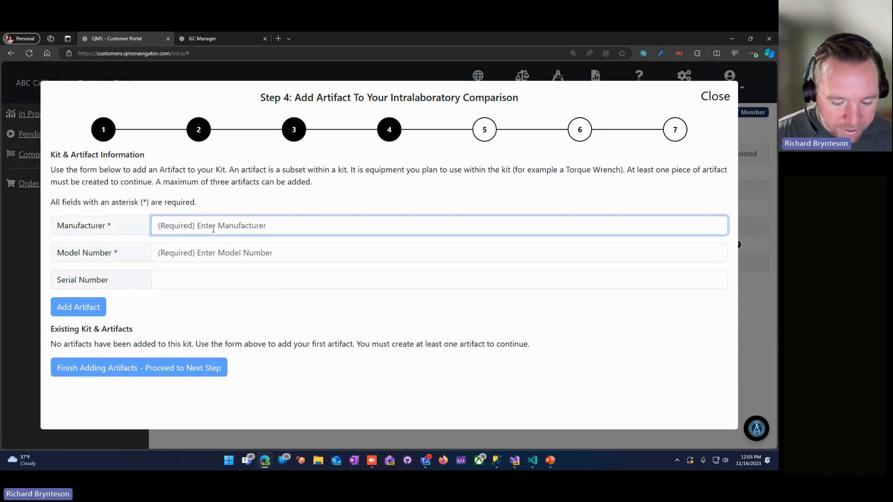
text(Hexag)
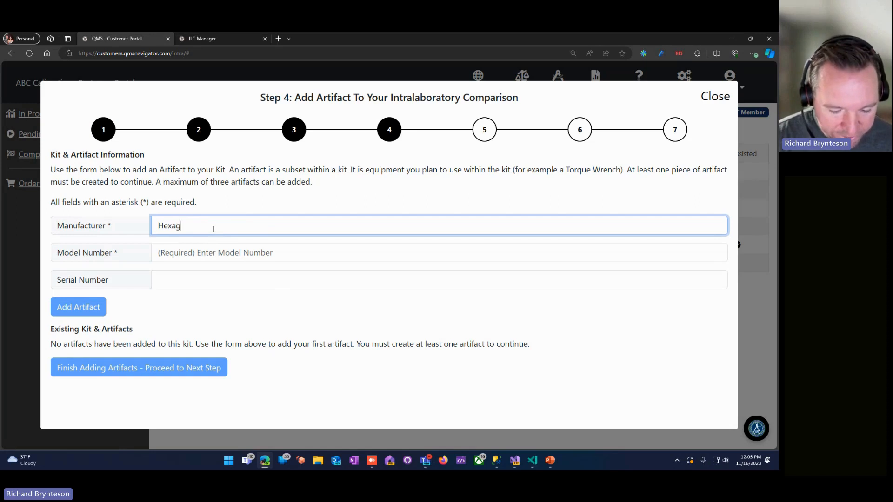
text(on Manufa)
key(BackSpace)
key(BackSpace)
key(BackSpace)
text(.)
key(Tab)
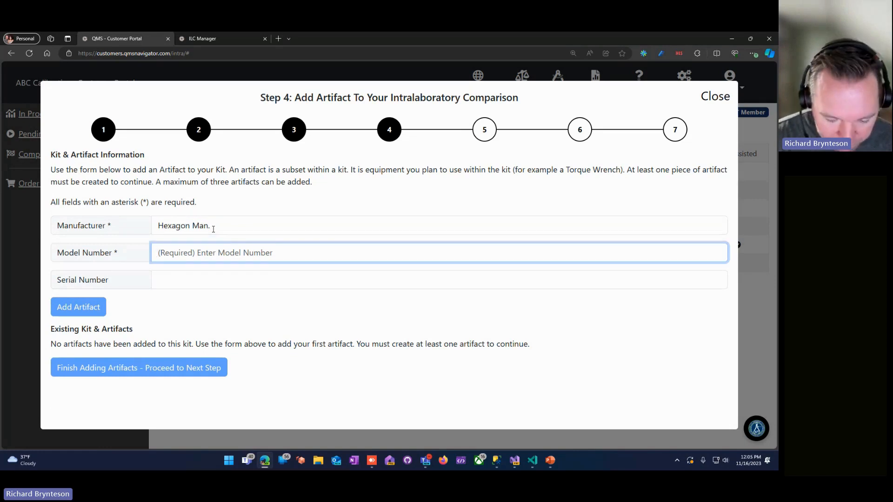
Add the artifact with model number NCA7 and serial number 11111-01, and proceed to the measured values step
text(NCA)
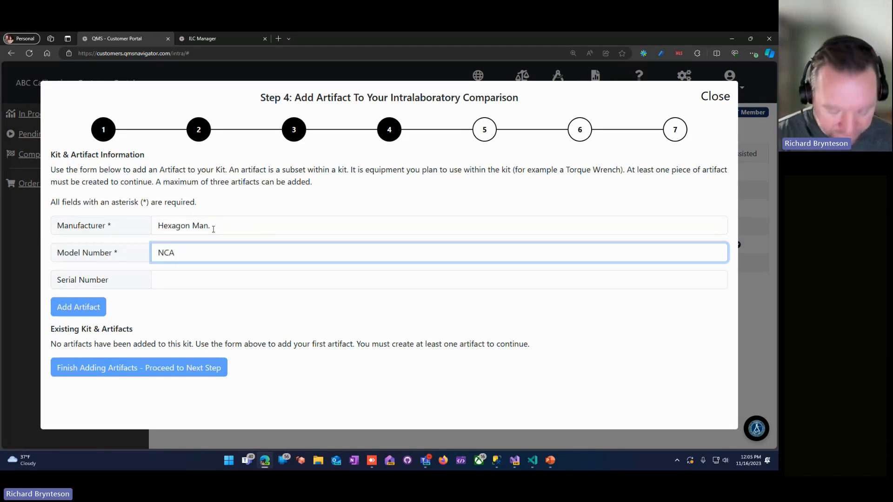
text(7)
key(Tab)
text(11111-01)
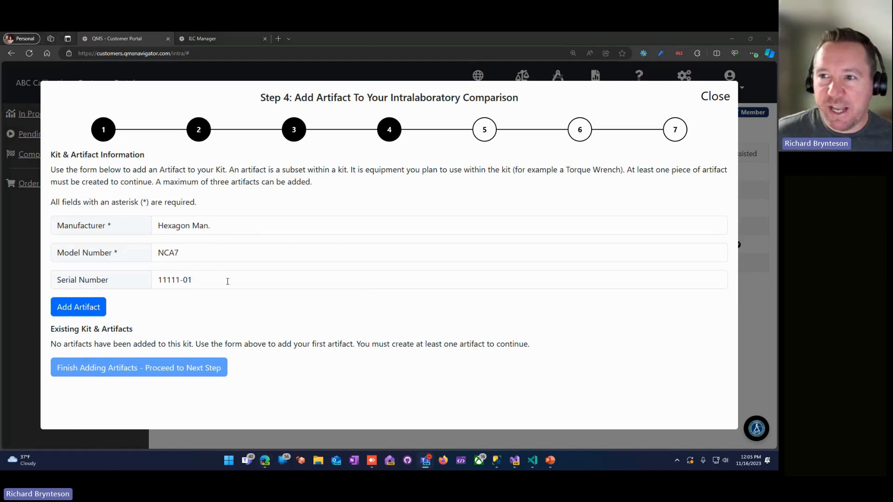
click(87, 313)
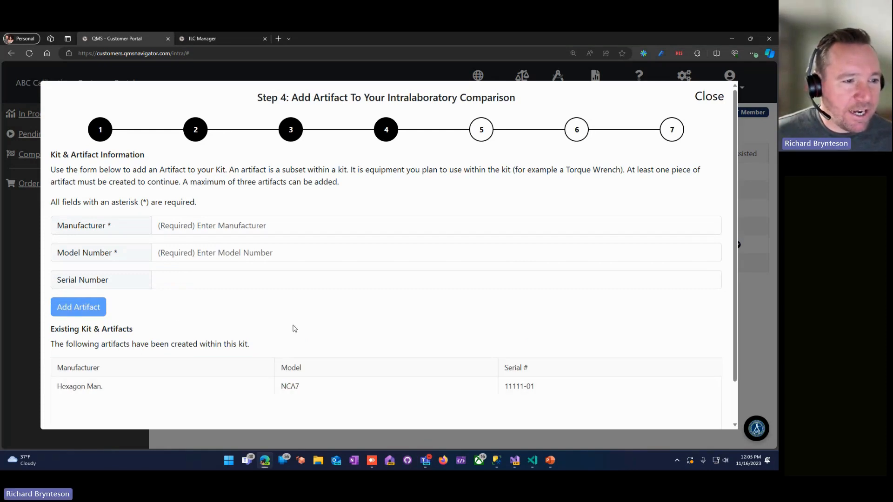
scroll(294, 329, down, 1)
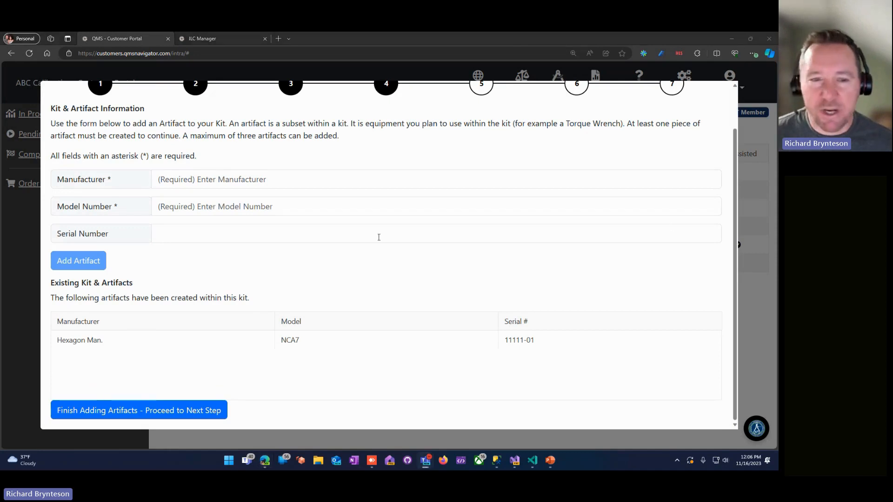
click(168, 411)
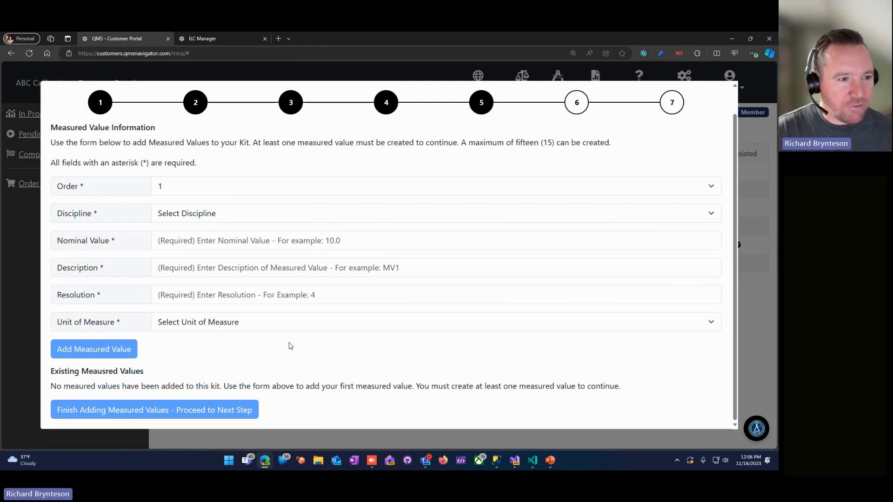
Give the first measured value the Dimensional discipline, a nominal value of 361.0 and the description "MV1: Cone 1"
click(218, 216)
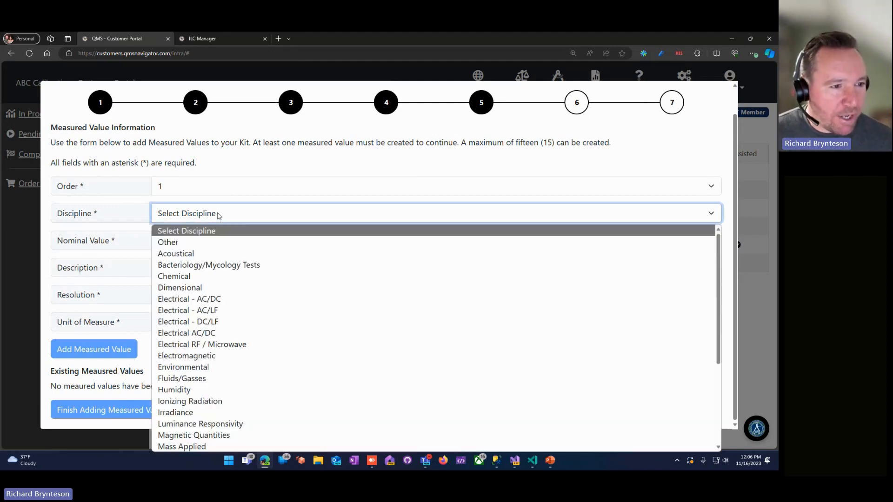
click(212, 288)
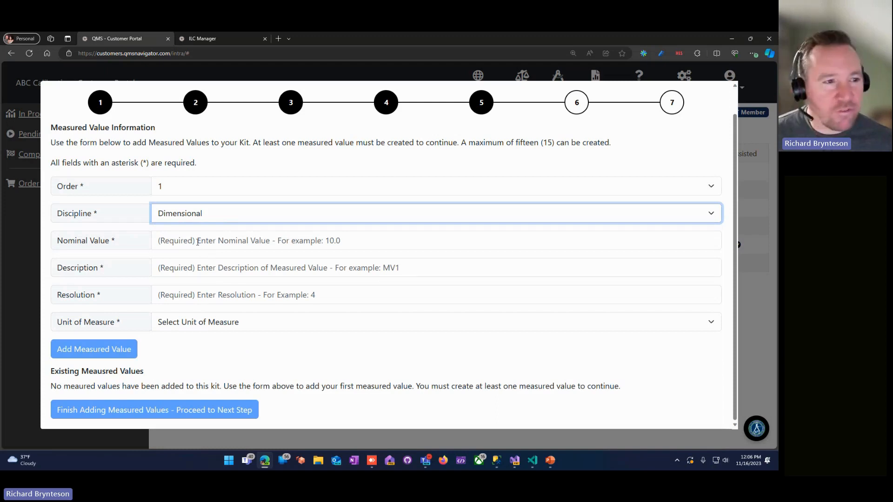
click(198, 241)
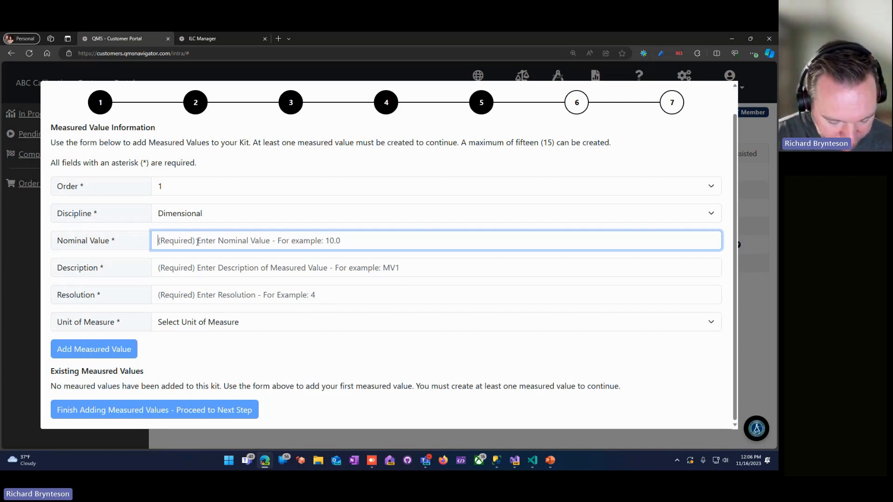
text(361.0)
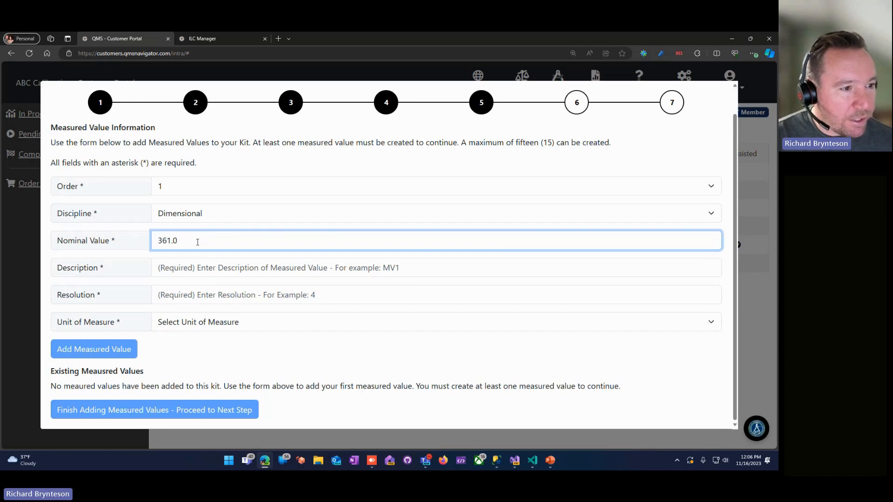
key(Tab)
text(MV1: Cone 1)
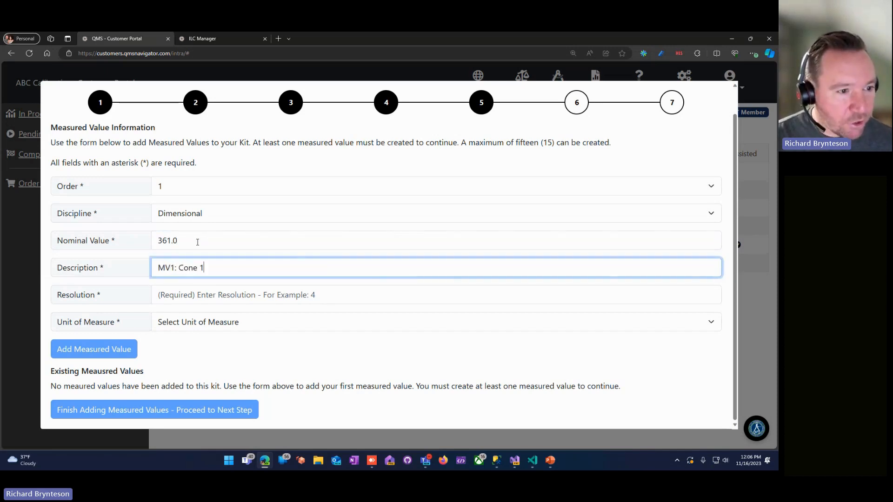
Set the resolution to 3 and the unit to mm, add the measured value, and proceed to the participants step
click(197, 294)
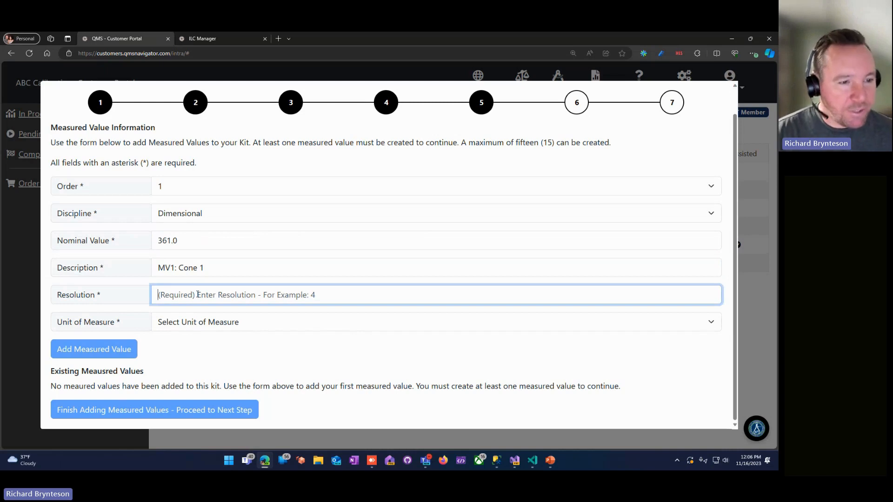
text(3)
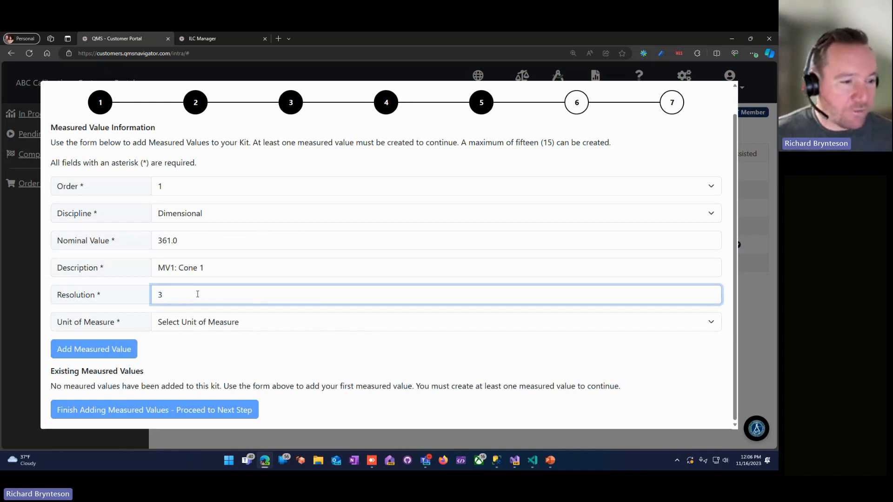
click(200, 322)
scroll(214, 247, down, 15)
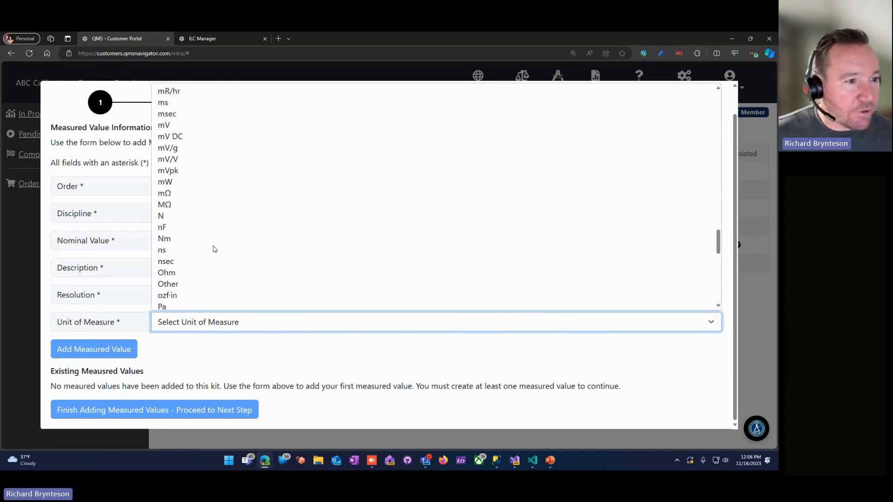
scroll(213, 249, up, 4)
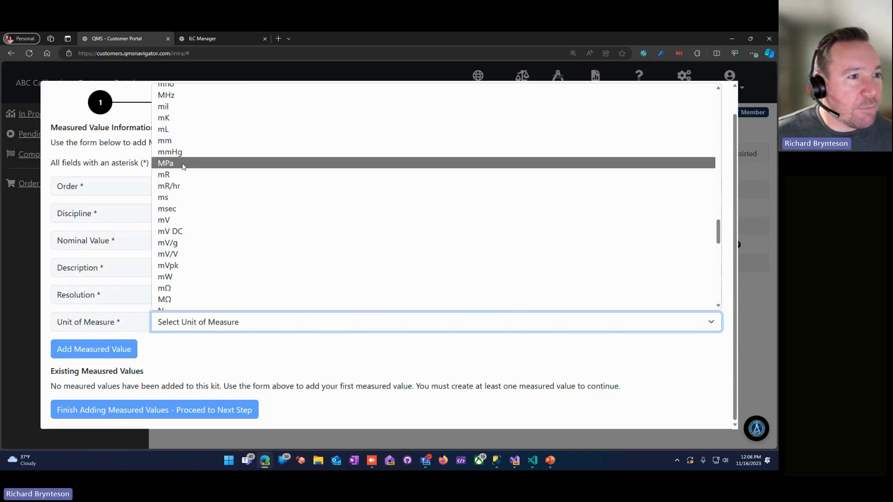
click(182, 140)
click(106, 355)
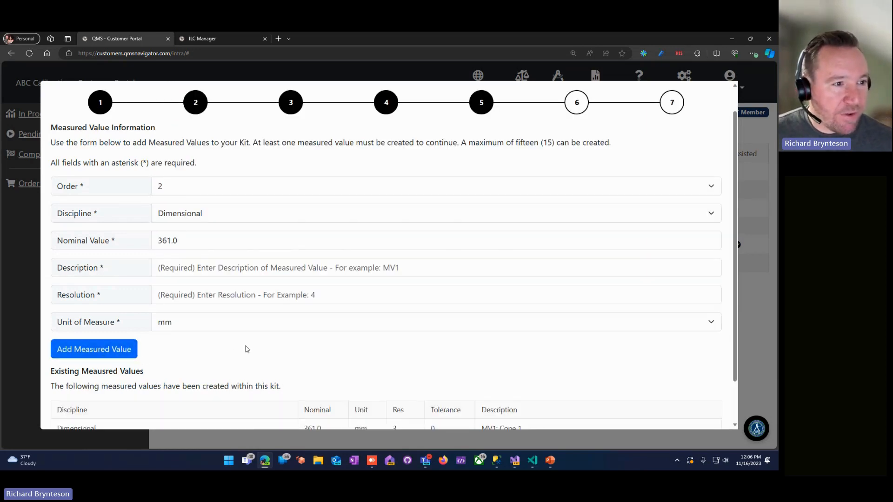
scroll(247, 349, down, 1)
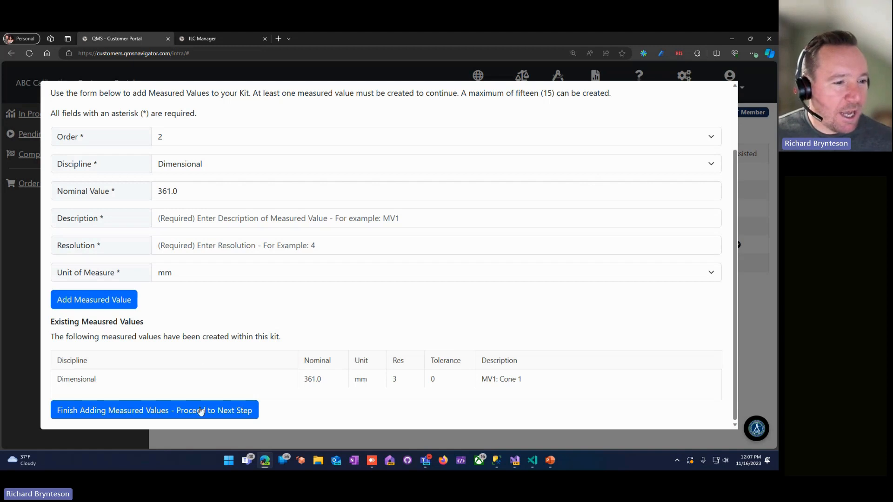
click(227, 416)
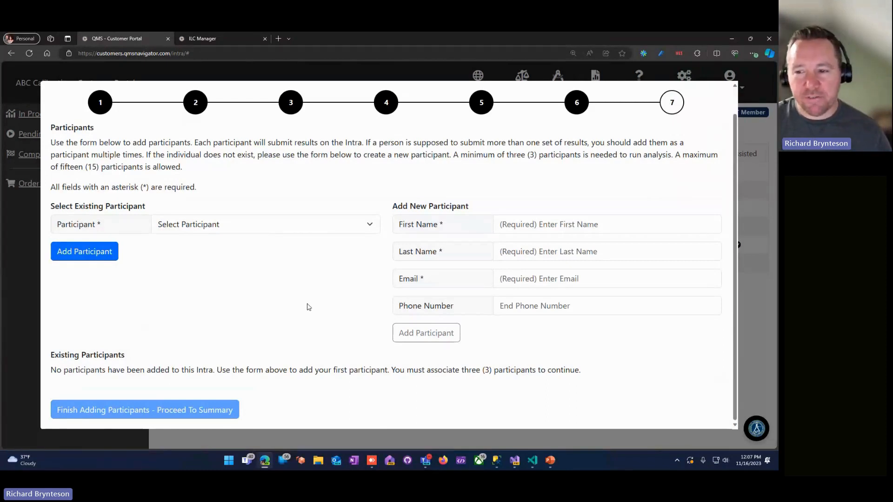
Assign the sixth person in the list of existing participants to the comparison
click(260, 224)
mouse_move(376, 285)
mouse_down()
mouse_move(378, 345)
mouse_move(379, 274)
mouse_up()
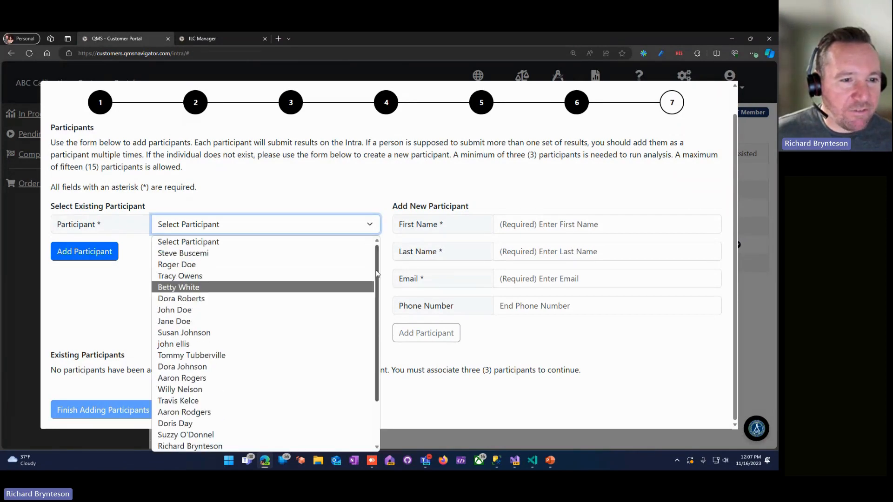
click(362, 191)
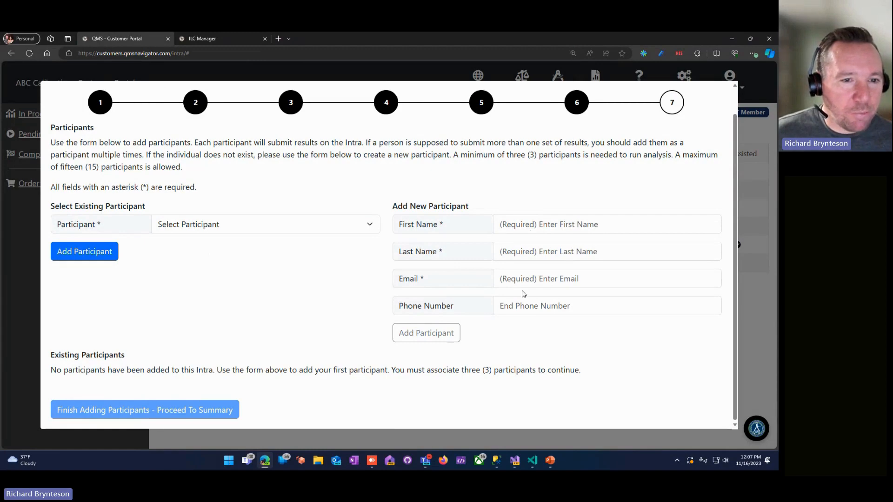
click(376, 236)
drag(377, 282, 374, 306)
scroll(374, 305, up, 1)
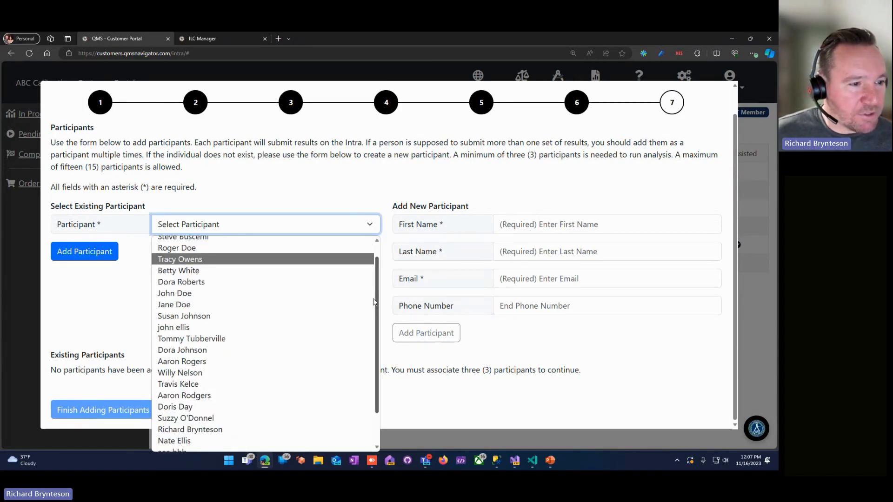
click(198, 305)
click(89, 252)
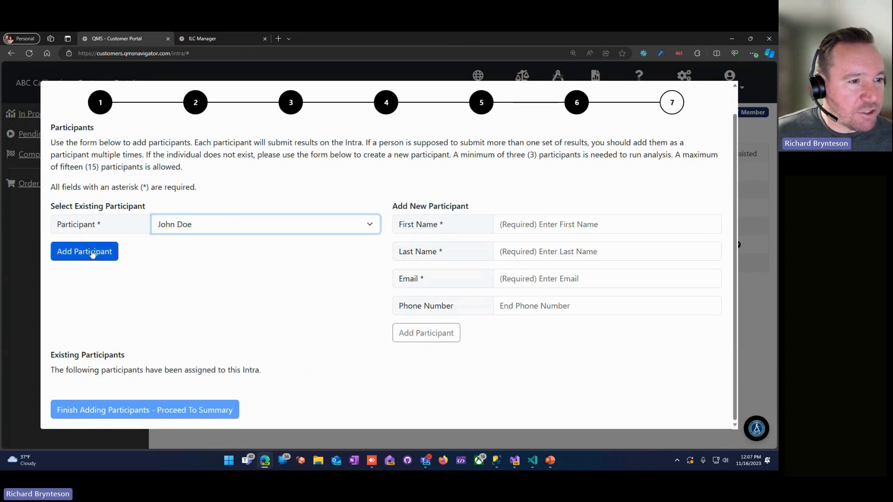
Assign the second and third people in the existing participant list as well, and proceed to the summary
click(223, 229)
click(208, 265)
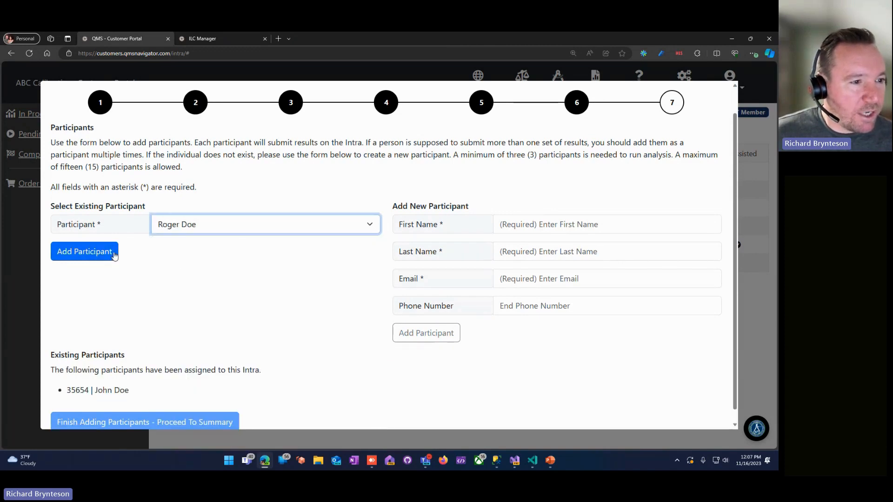
click(113, 253)
click(223, 225)
click(202, 276)
click(94, 253)
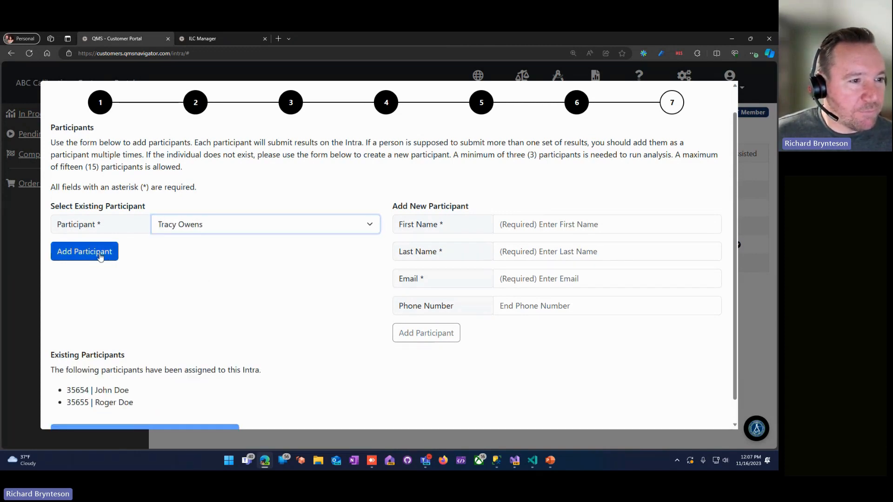
scroll(288, 293, down, 1)
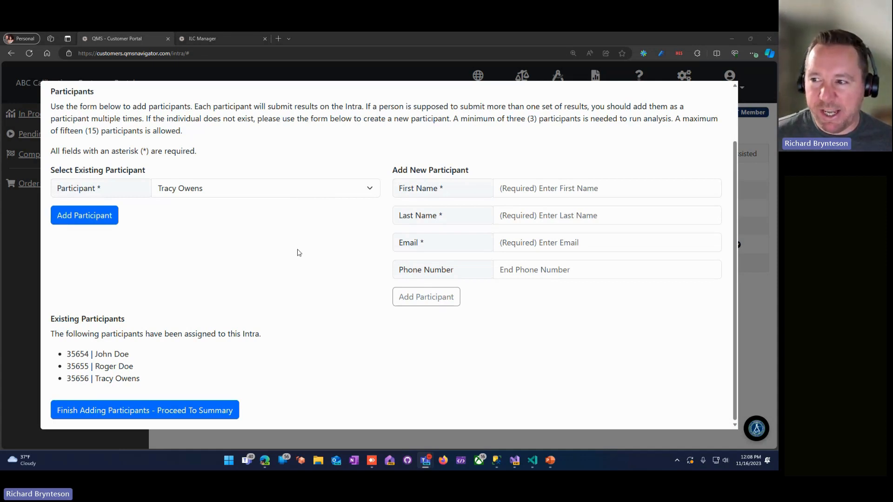
click(185, 414)
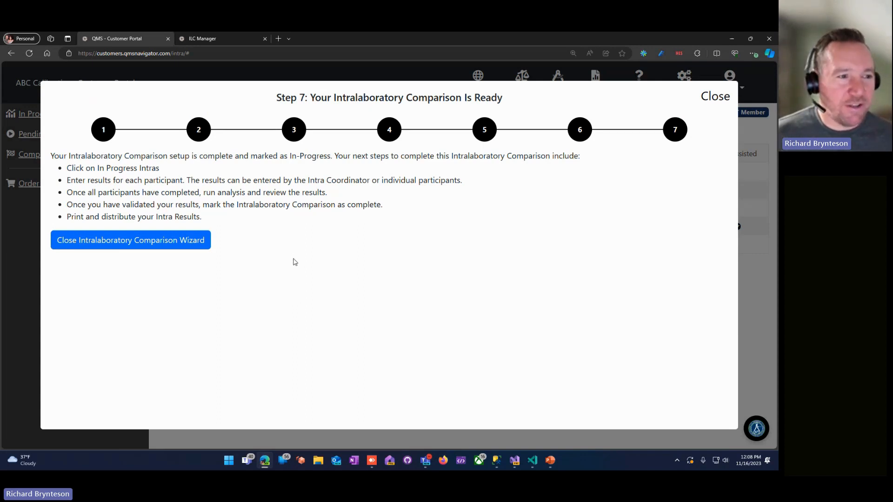
Close the comparison wizard and open Intra-Cone-Dimensional from the in-progress intras
click(158, 242)
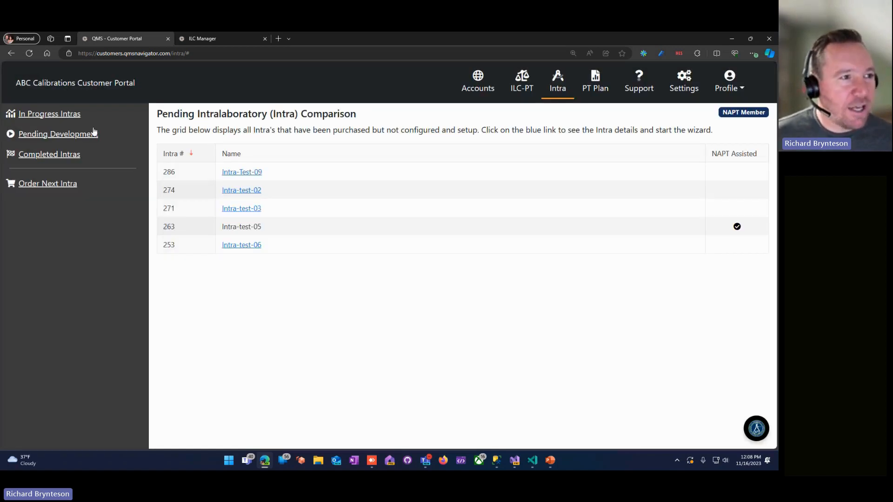
click(56, 118)
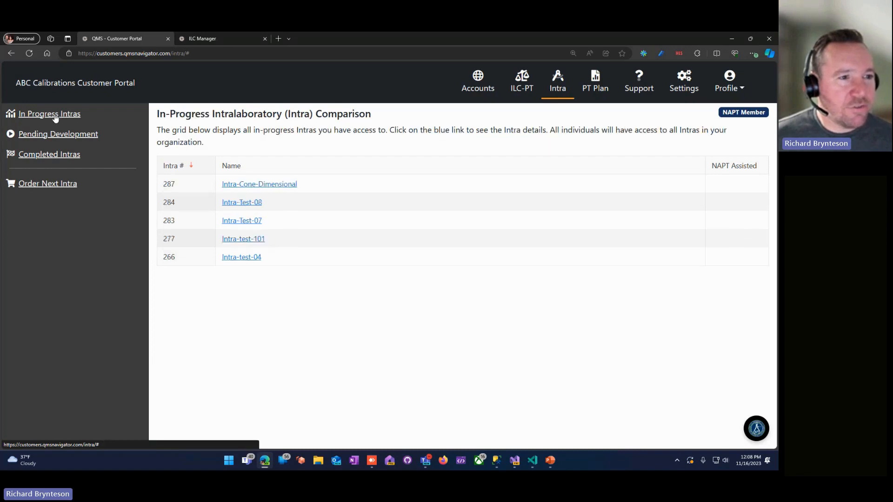
click(265, 186)
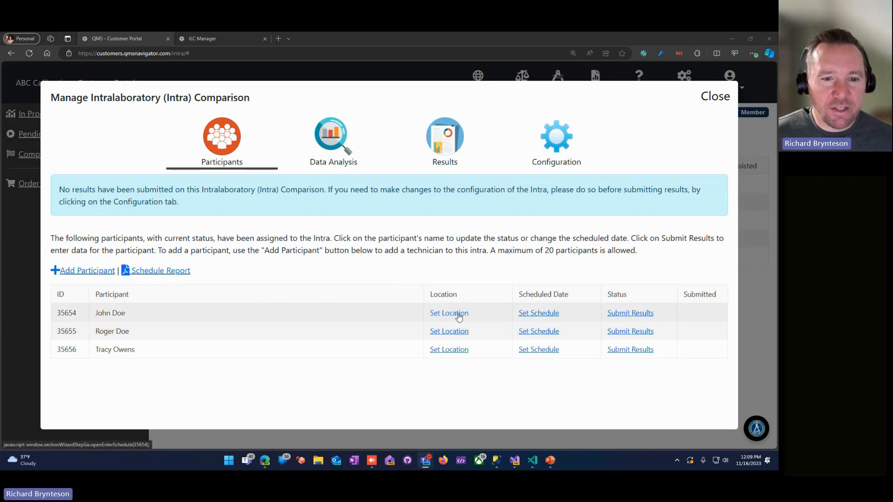
Schedule the first participant for 11/17/2023 with the location IA - Iowa
click(537, 313)
click(716, 195)
click(235, 279)
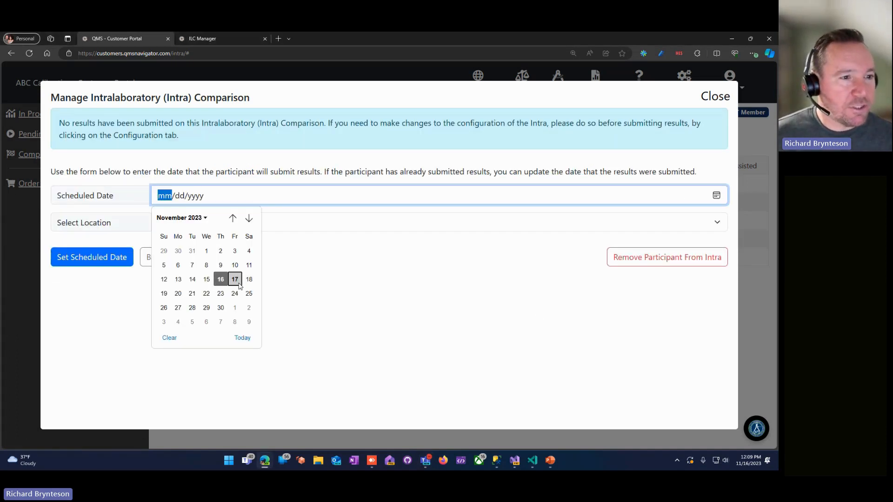
click(298, 222)
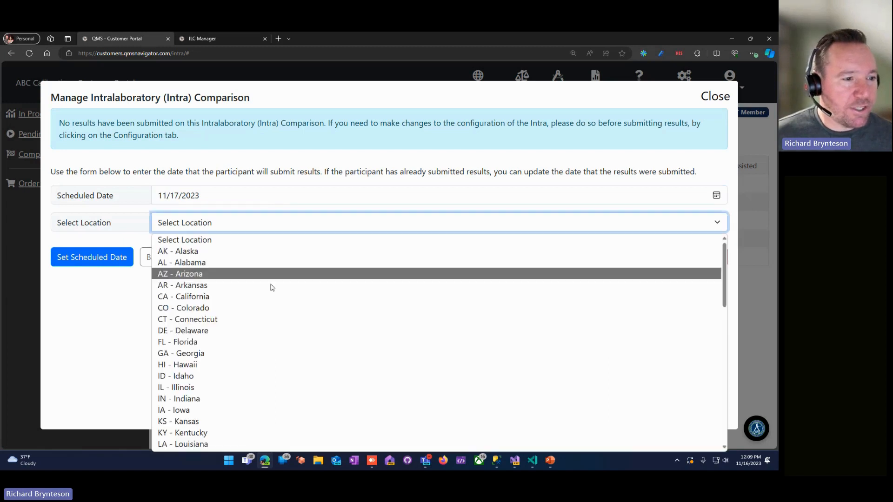
click(218, 410)
click(93, 257)
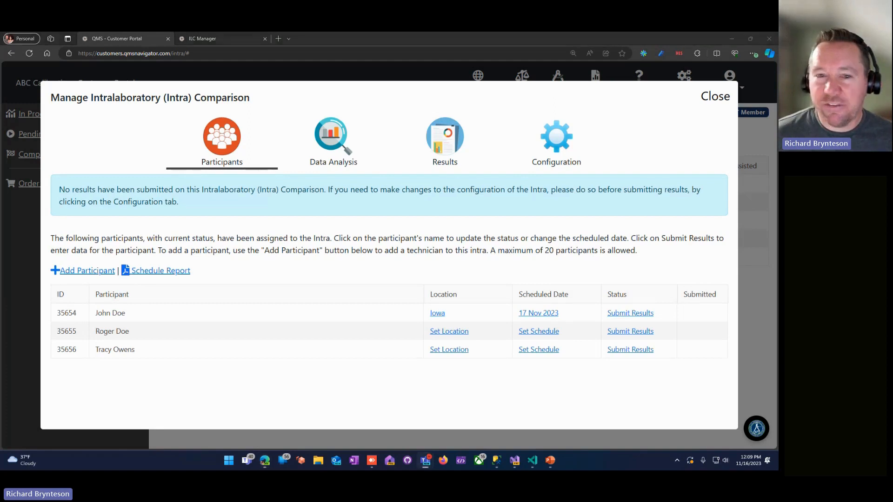
Schedule the second participant for 11/20/2023 with the location IA - Iowa
click(539, 332)
click(716, 196)
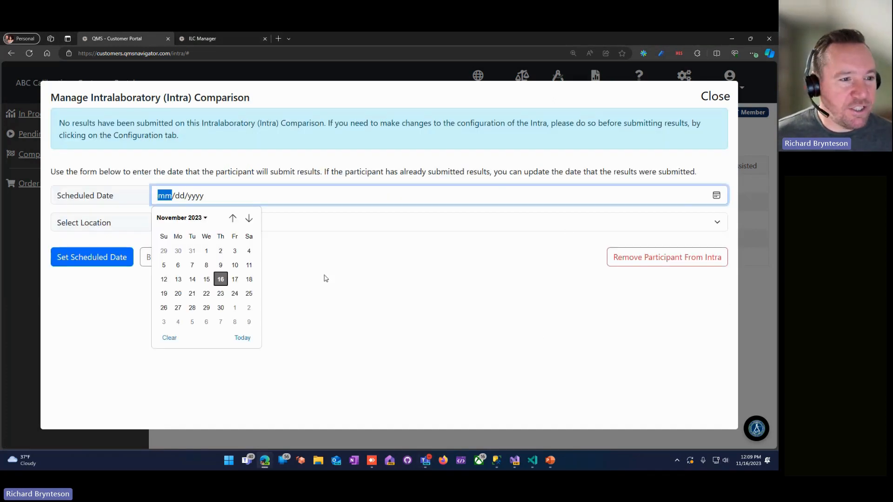
click(250, 278)
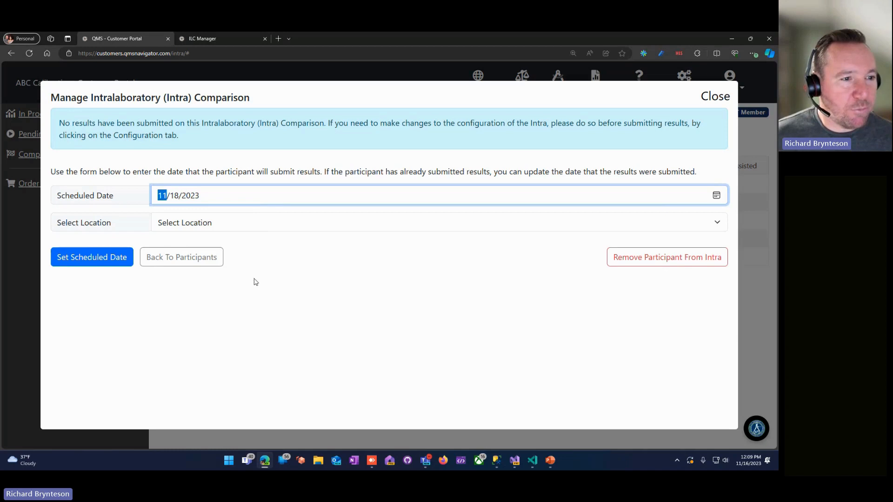
click(716, 195)
click(180, 294)
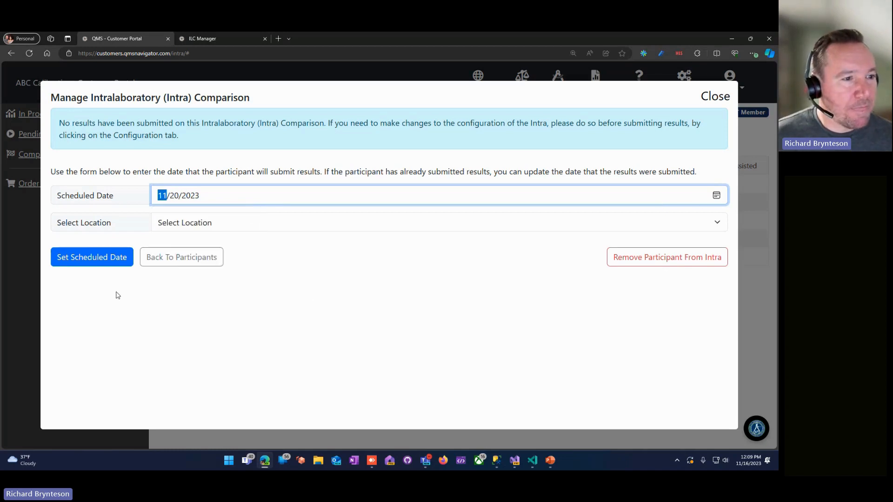
click(225, 224)
click(215, 410)
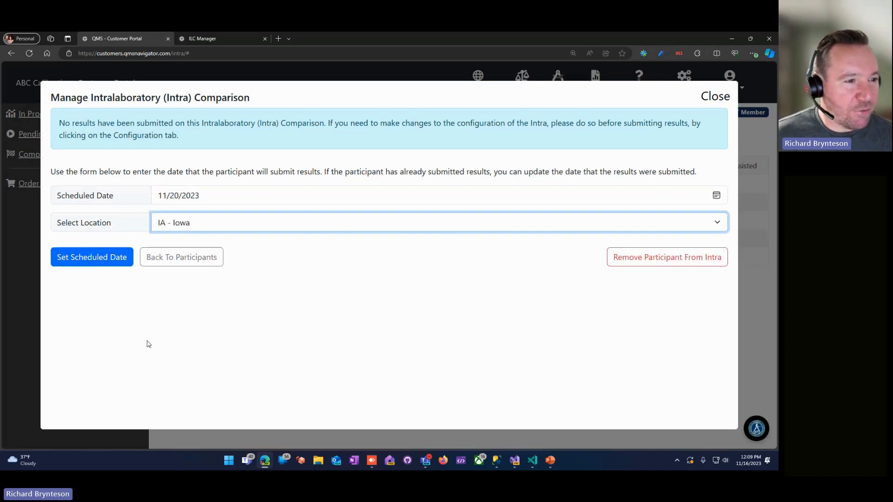
click(94, 257)
Schedule the remaining unscheduled participant for 11/28/2023 with the location GA - Georgia
click(539, 350)
click(724, 199)
click(716, 196)
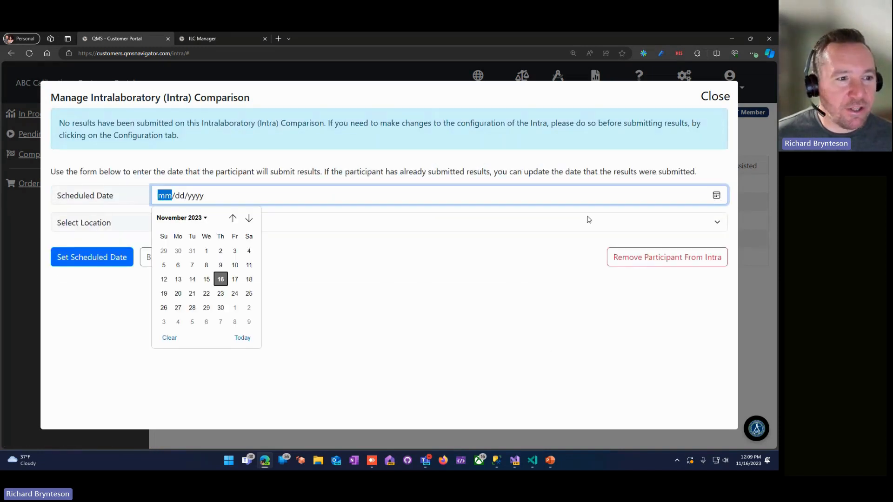
click(192, 308)
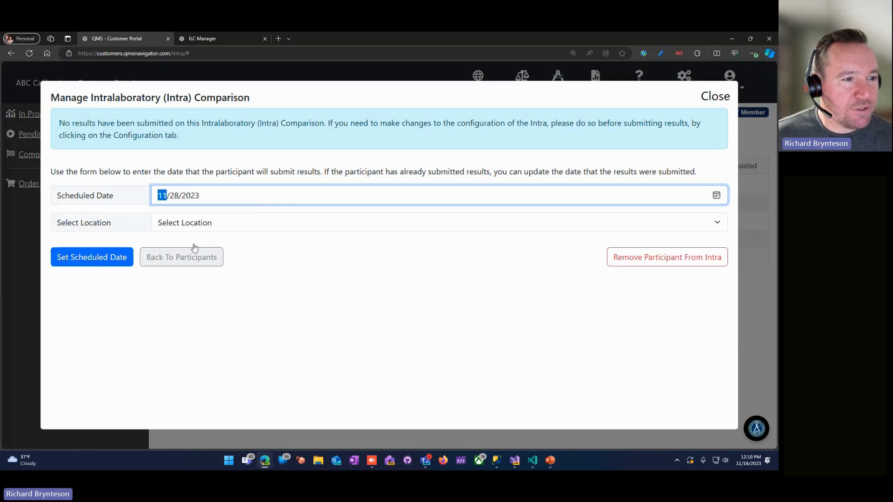
click(224, 223)
click(227, 349)
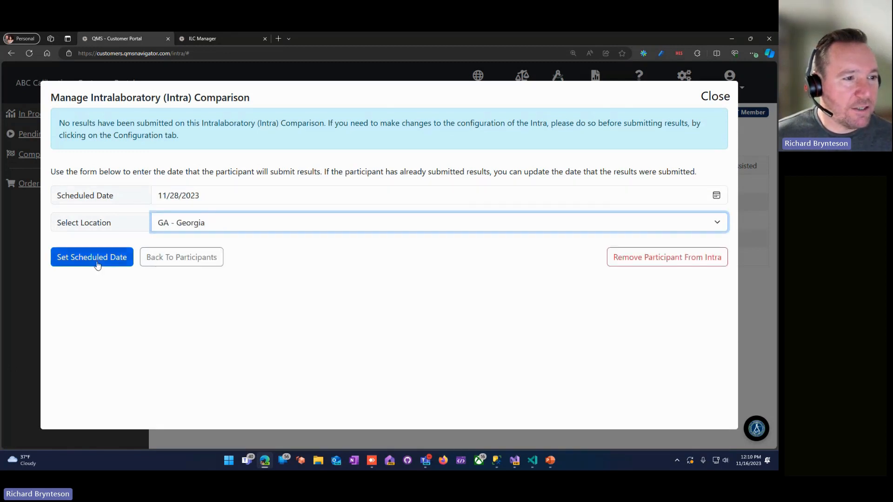
click(97, 265)
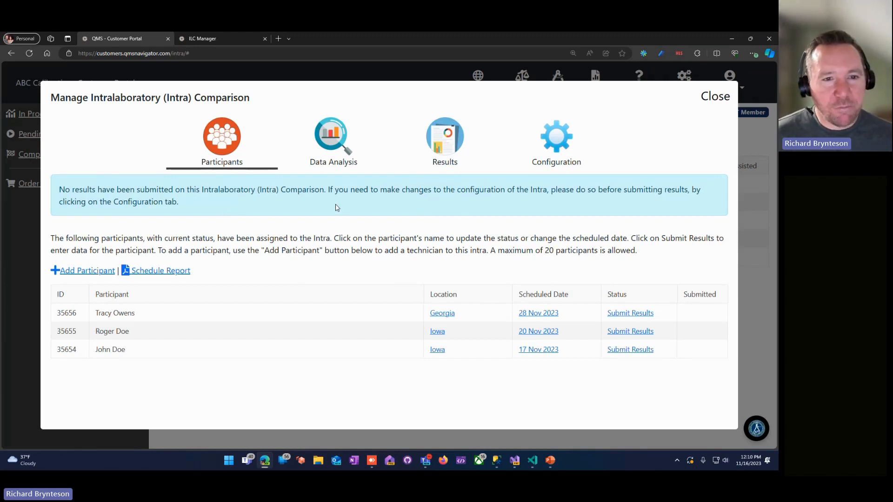
Review the comparison's configuration, including its defined artifacts and measured values
click(558, 144)
scroll(283, 255, down, 5)
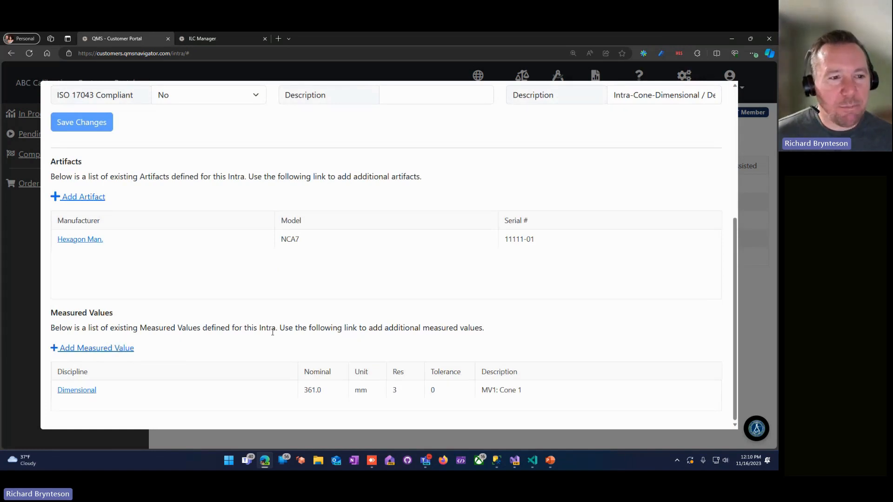
Submit results for the Georgia participant, with measured value 361.942 mm and uncertainty 0.0700 mm for MV1: Cone 1
scroll(272, 332, up, 4)
scroll(273, 332, up, 1)
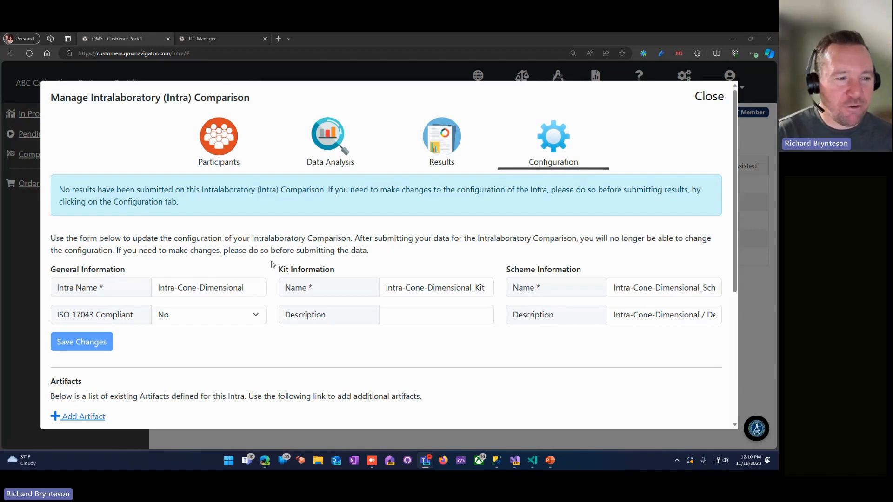
click(214, 153)
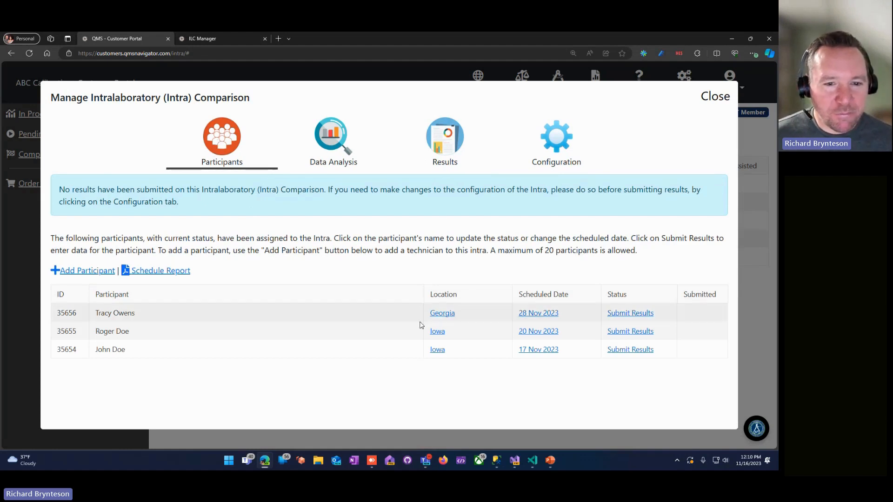
click(628, 314)
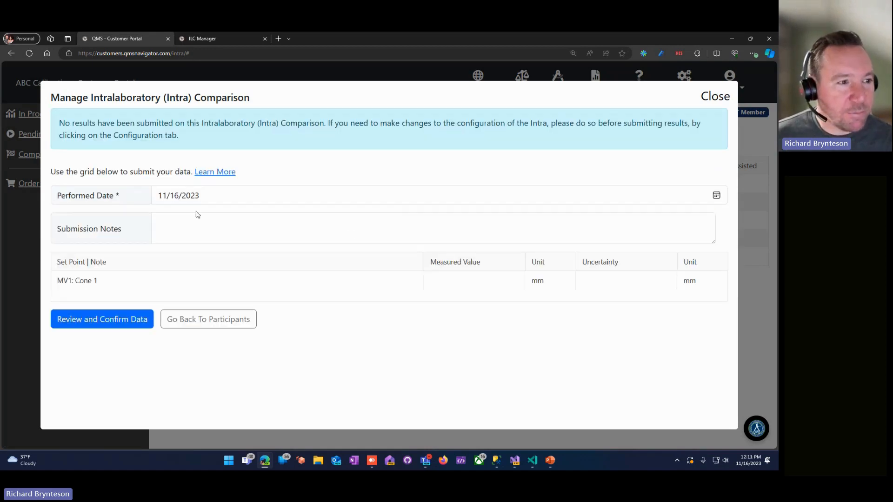
click(442, 284)
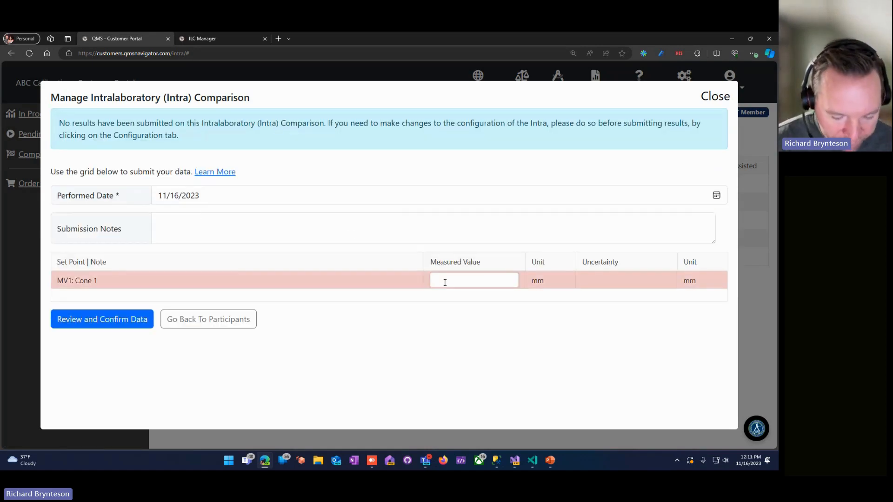
text(361)
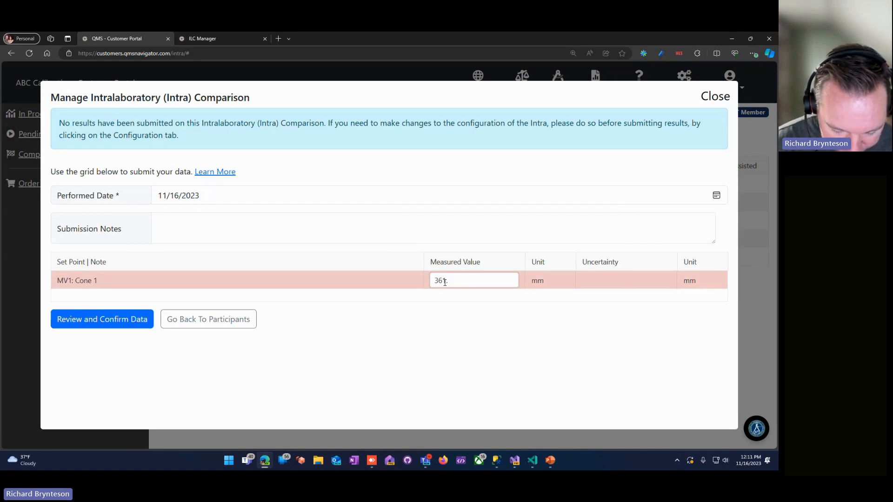
text(.942)
key(Tab)
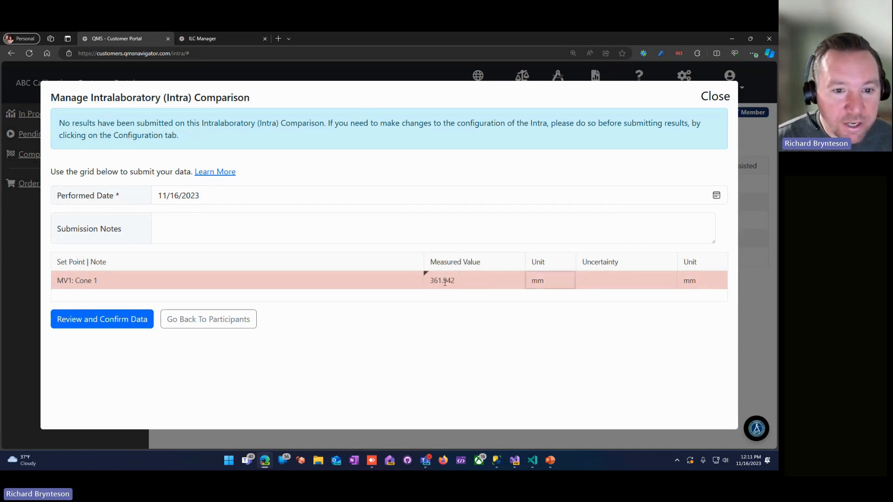
key(Tab)
text(0.)
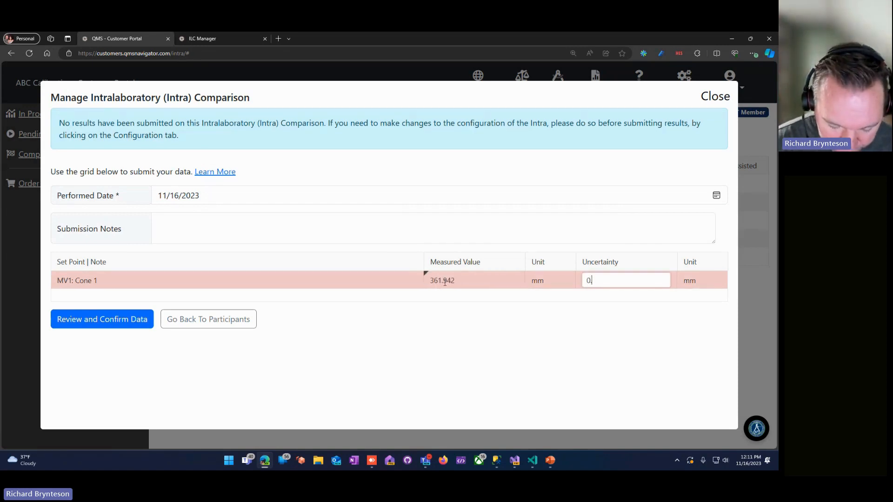
text(0700)
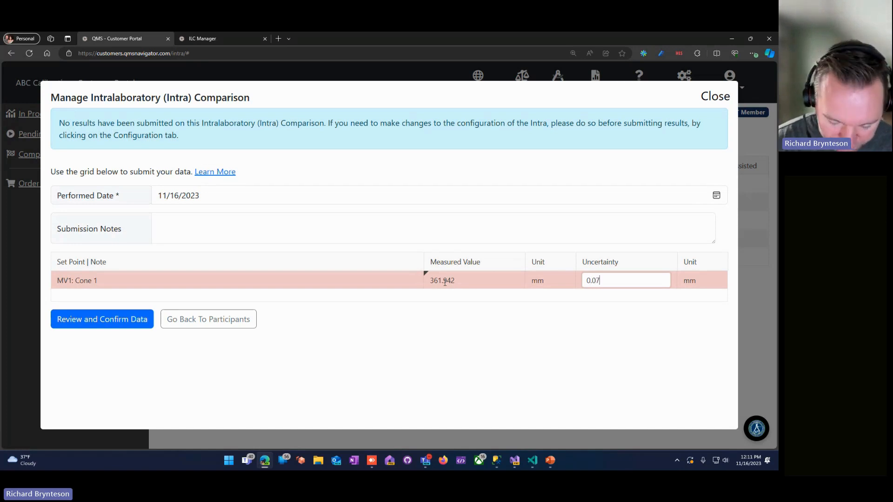
click(101, 321)
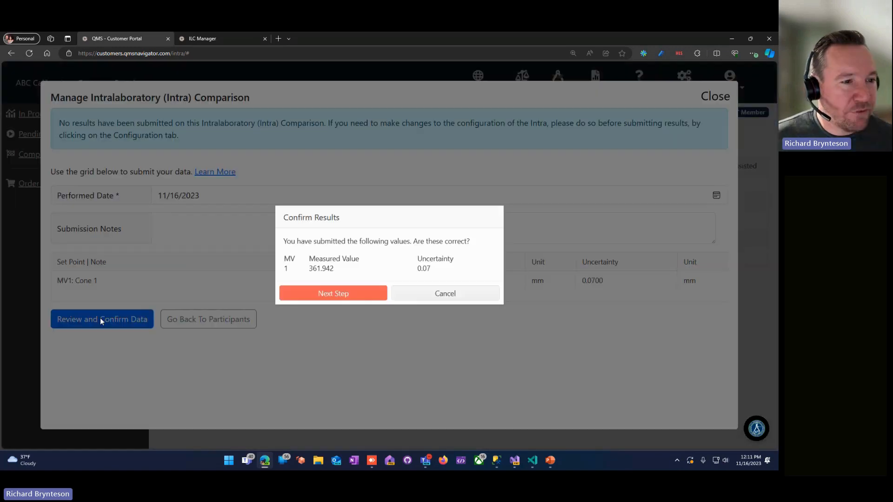
click(346, 298)
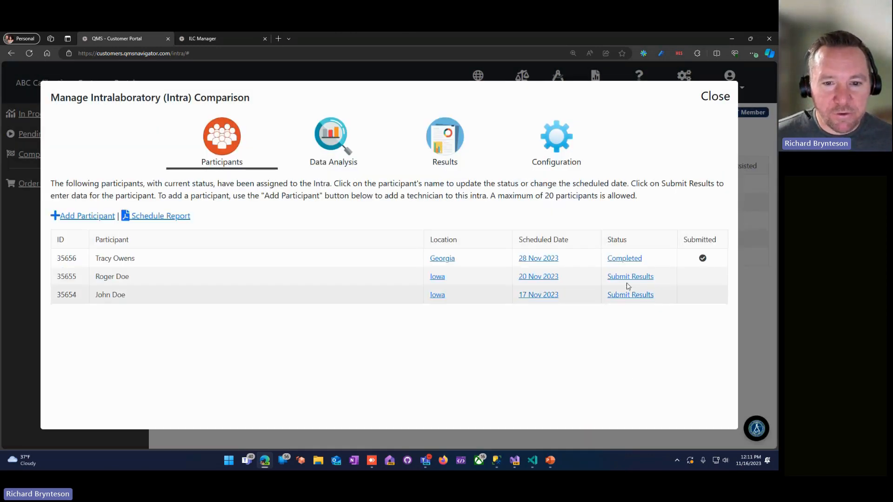
Submit results for the Iowa participant scheduled on 20 Nov 2023, with measured value 361.951 mm and uncertainty .0694 mm
click(618, 277)
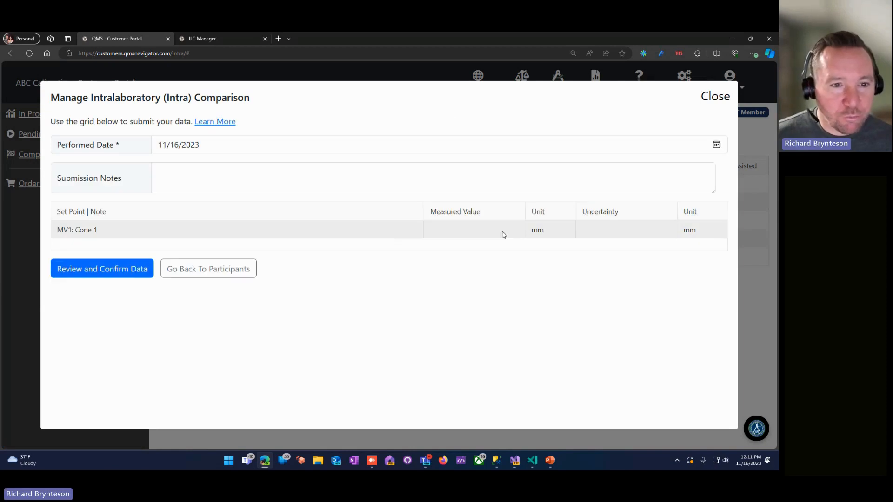
click(481, 229)
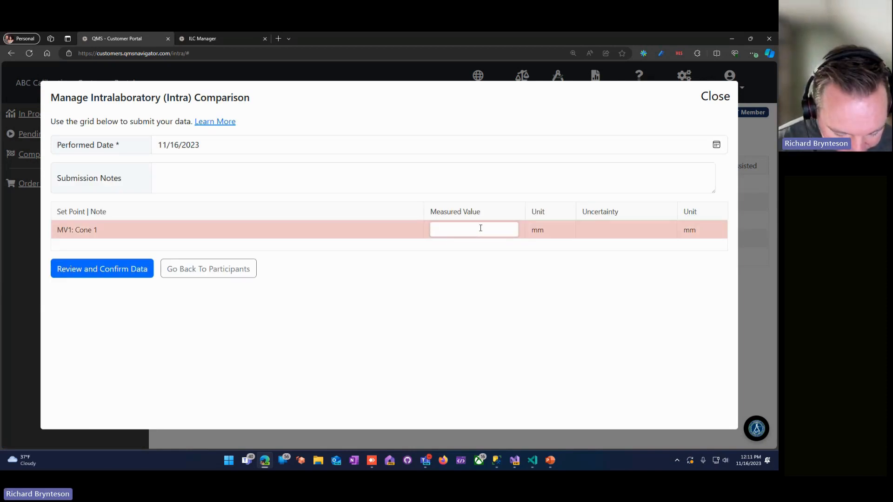
text(361.9)
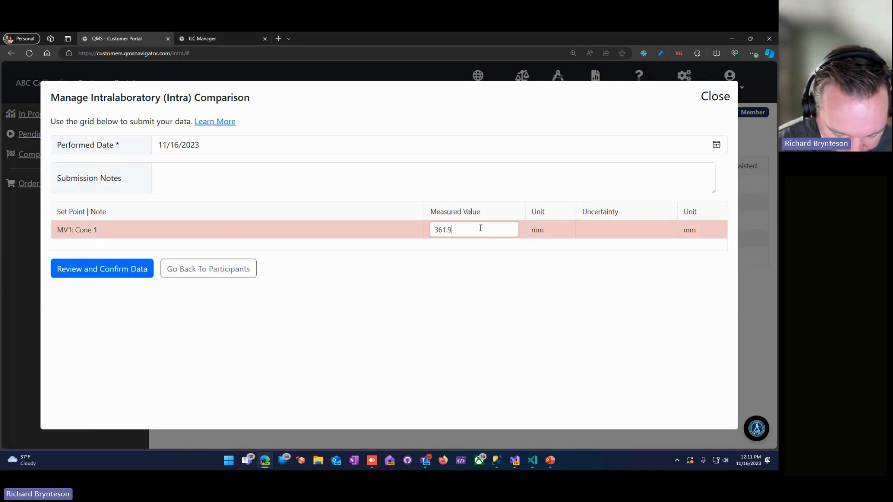
text(51)
key(Tab)
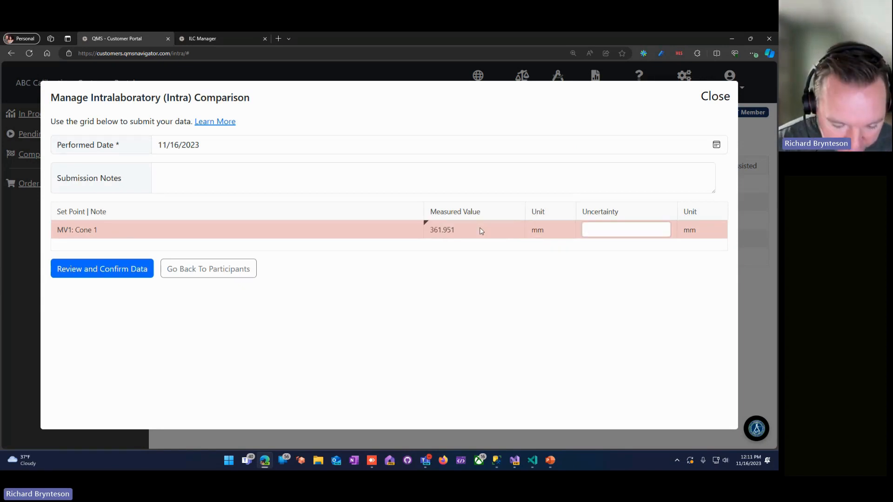
text(.0)
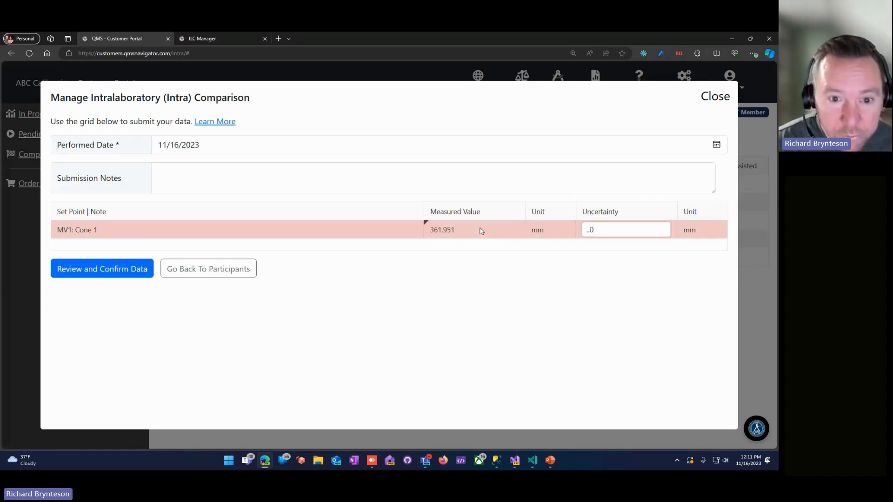
key(BackSpace)
text(0694)
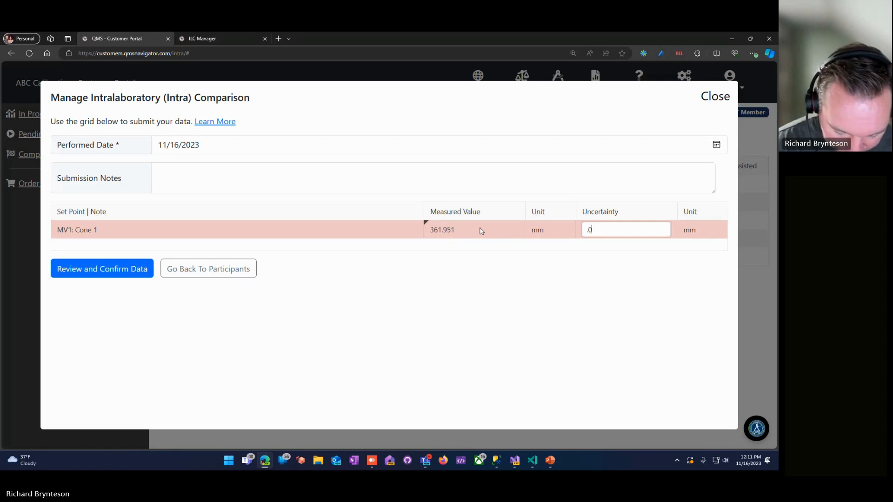
key(Return)
click(94, 274)
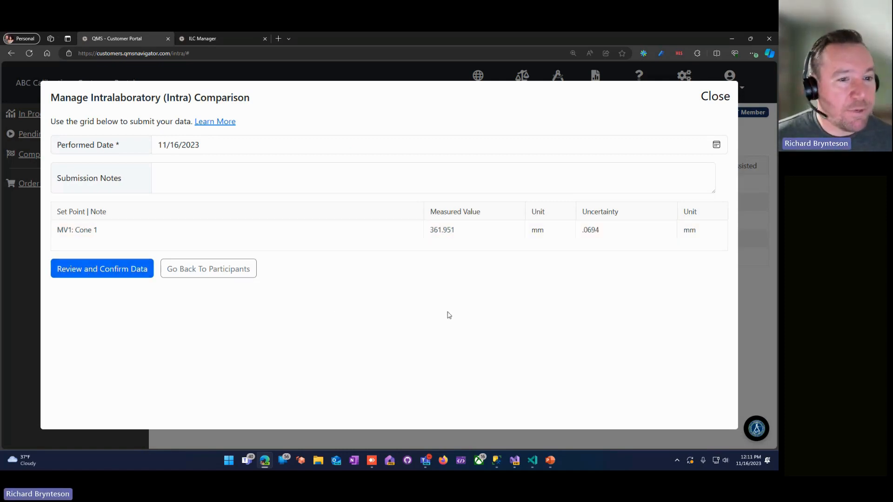
click(360, 298)
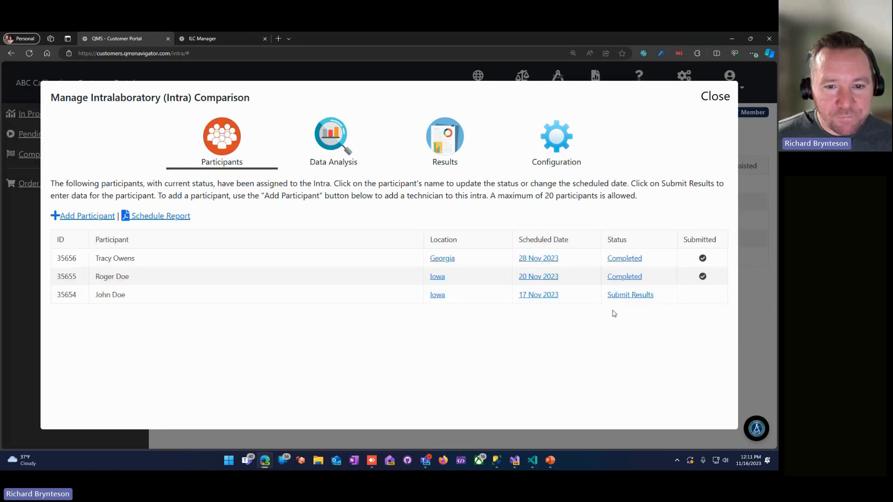
Submit results for the Iowa participant scheduled on 17 Nov 2023, with measured value 361.952 mm and uncertainty .0077 mm
click(623, 293)
click(468, 230)
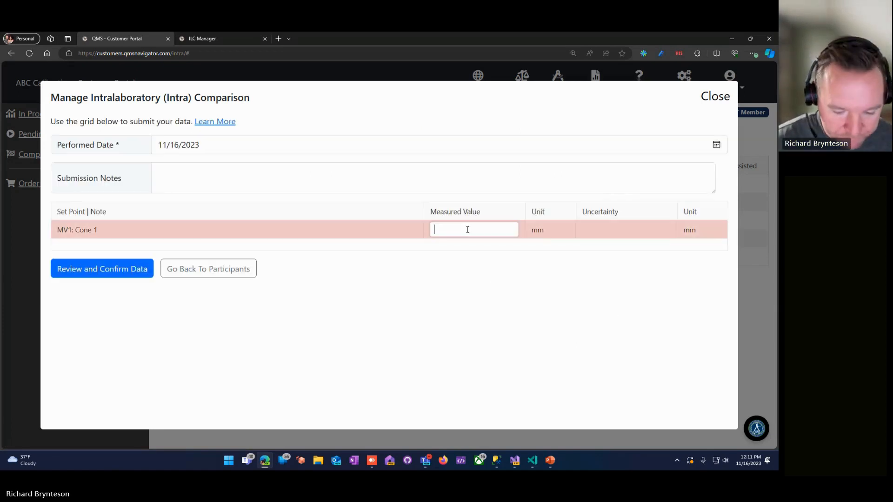
text(361.)
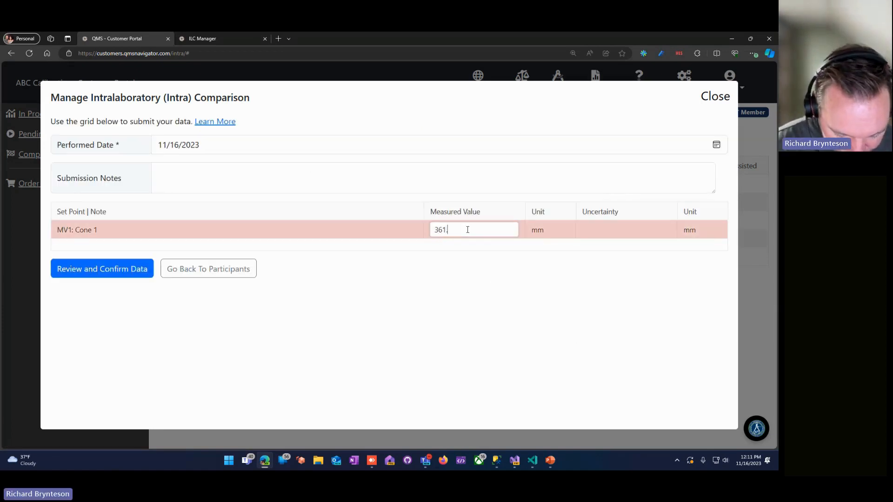
text(952)
key(Tab)
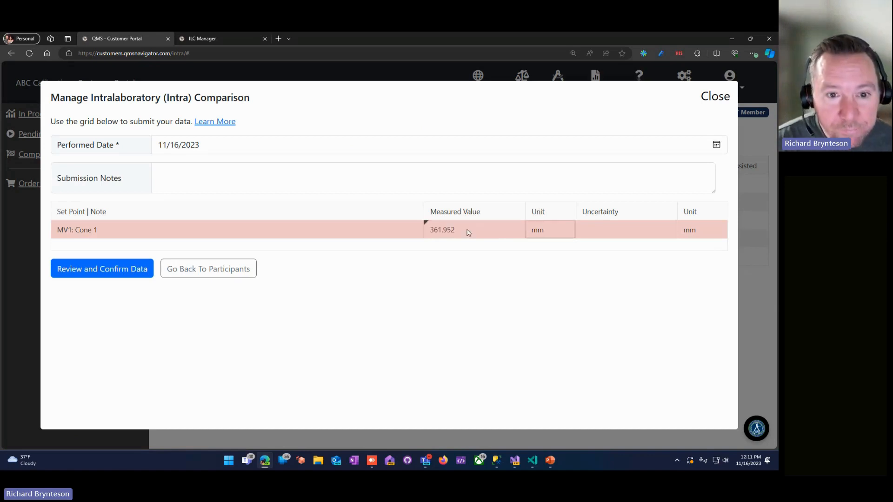
text(.0077)
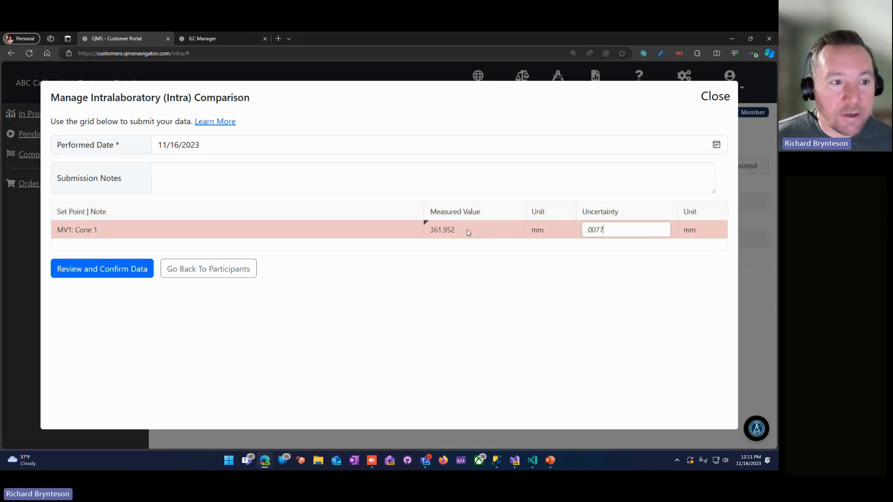
click(124, 280)
click(359, 300)
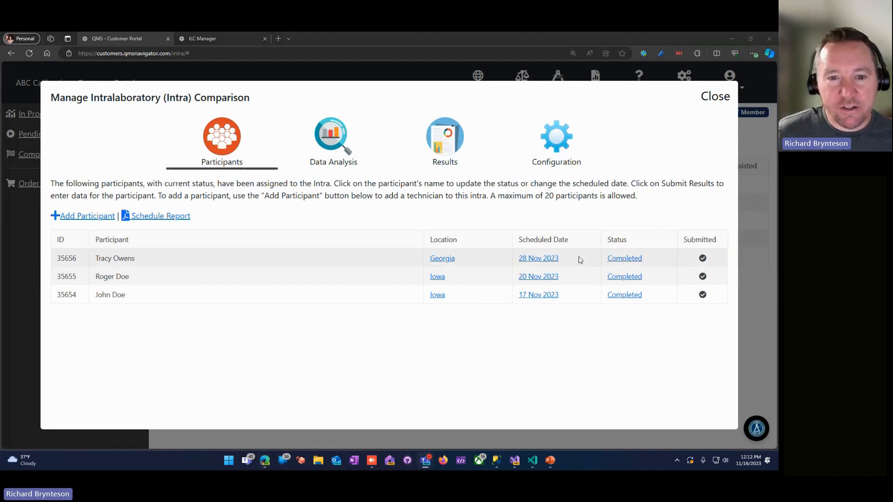
Review the Georgia participant's submitted results, including the notes and the revision form for MV1: Cone 1, and return to the participants without changes
click(628, 262)
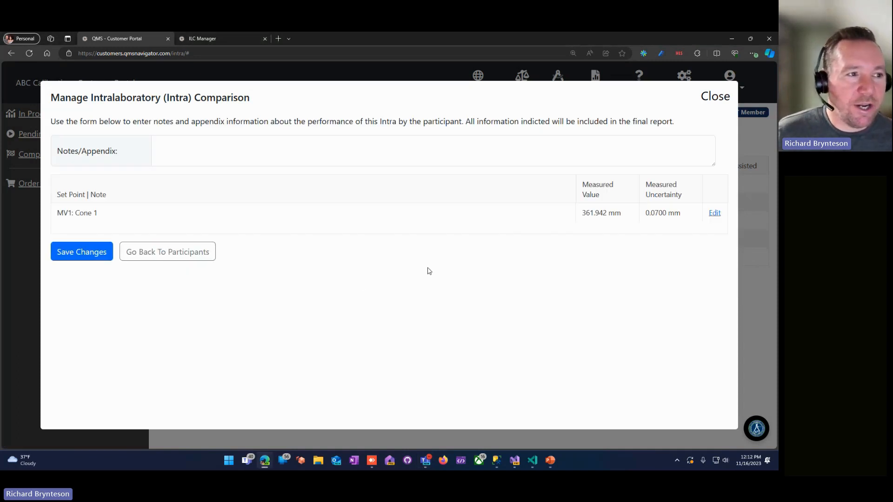
click(237, 151)
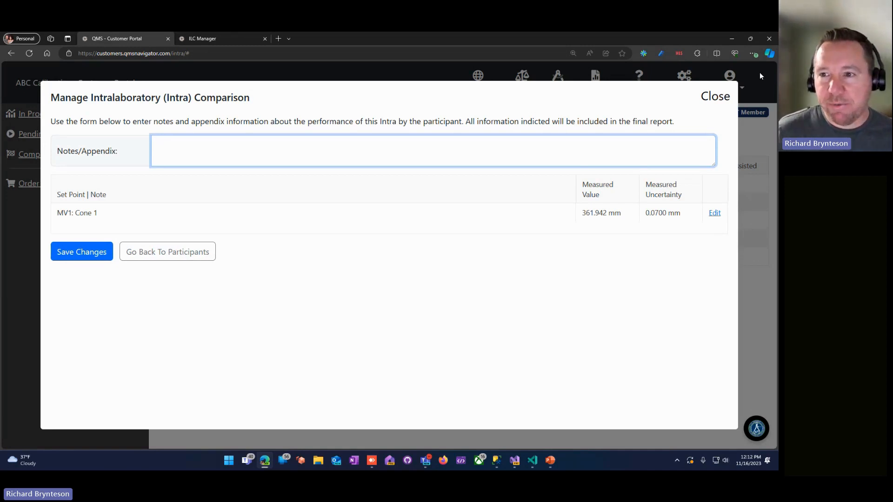
click(280, 153)
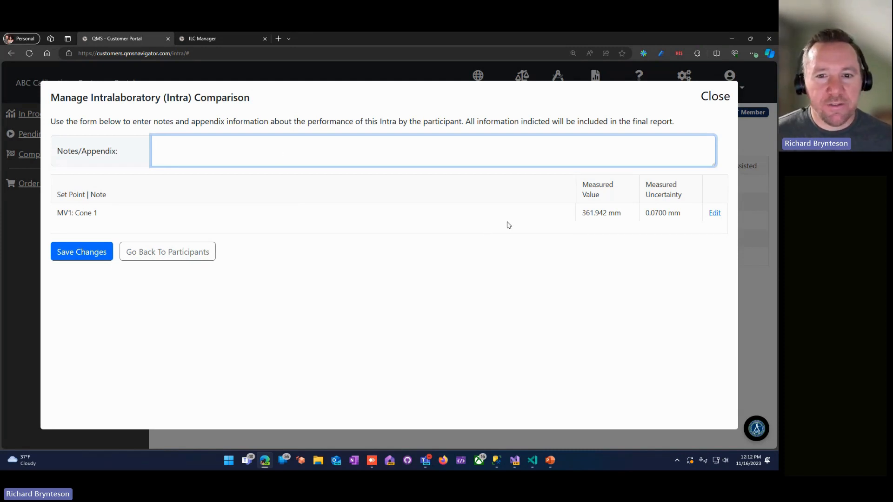
click(714, 214)
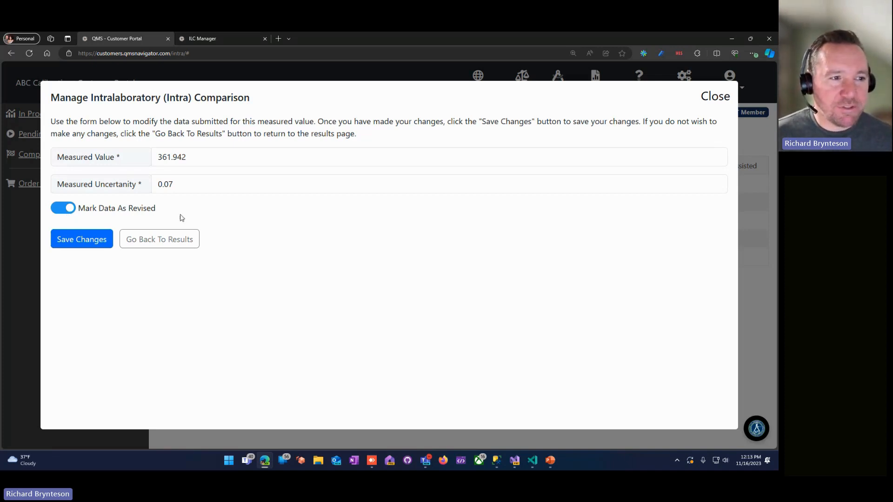
click(173, 244)
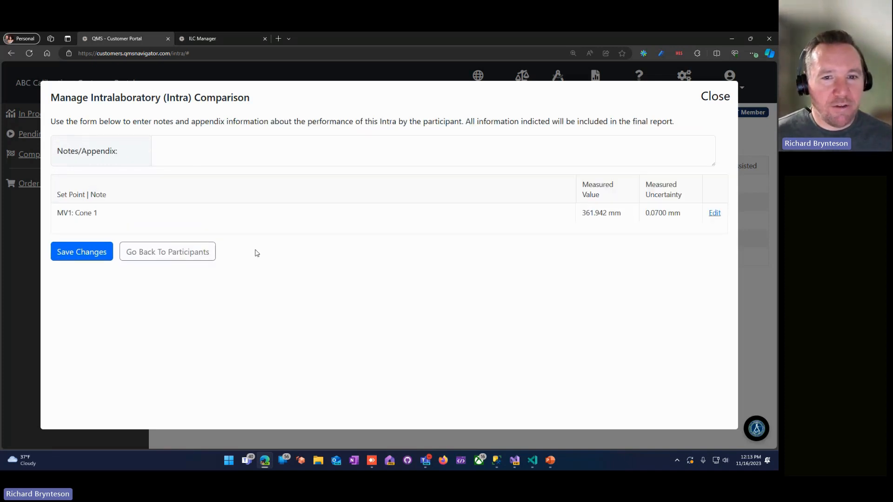
click(182, 257)
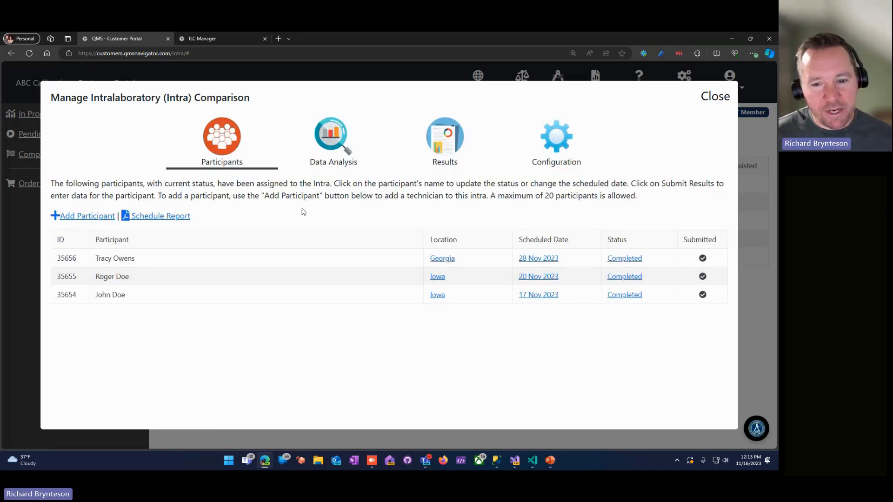
Check the comparison's data analysis, then close and reopen the comparison to show the data analysis options
click(336, 138)
click(233, 145)
click(348, 152)
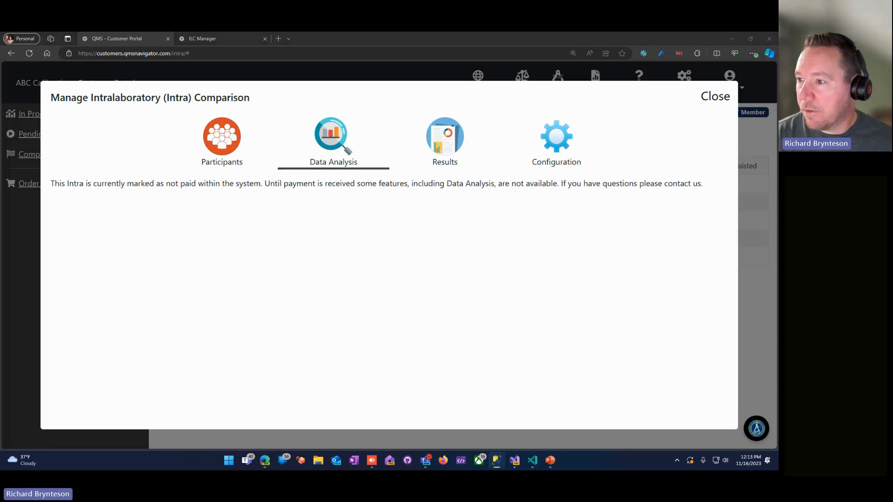
click(715, 99)
click(254, 185)
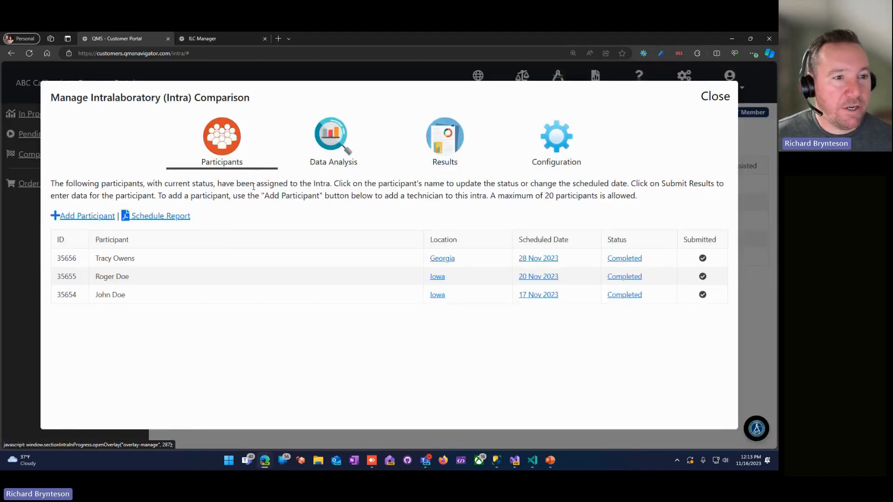
click(322, 153)
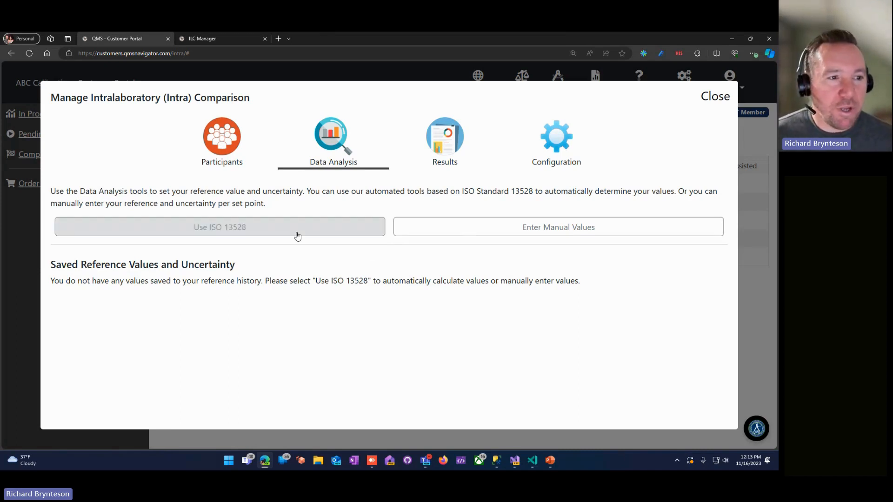
Compare the ISO 13528 and manual entry options for setting reference values, and select ISO 13528
click(268, 235)
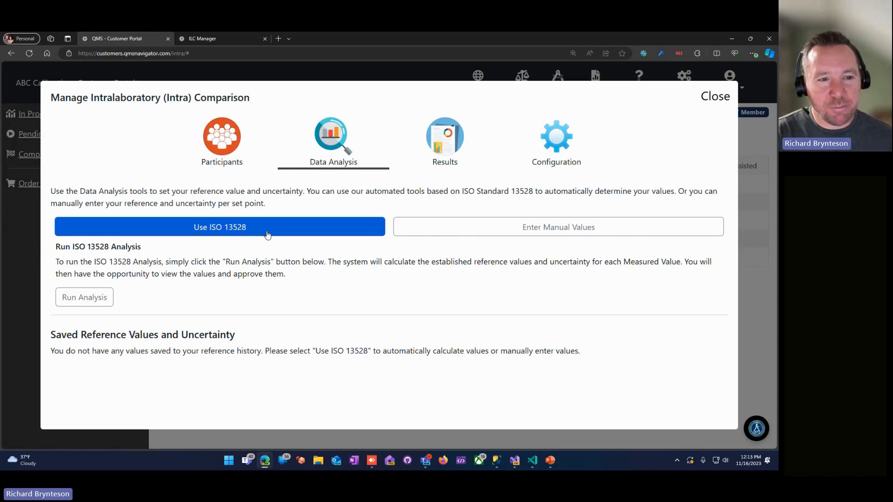
click(404, 230)
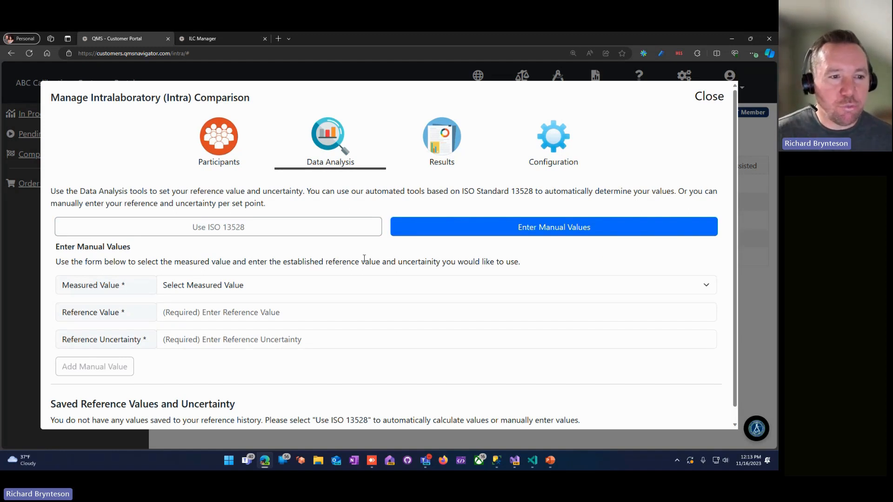
click(258, 229)
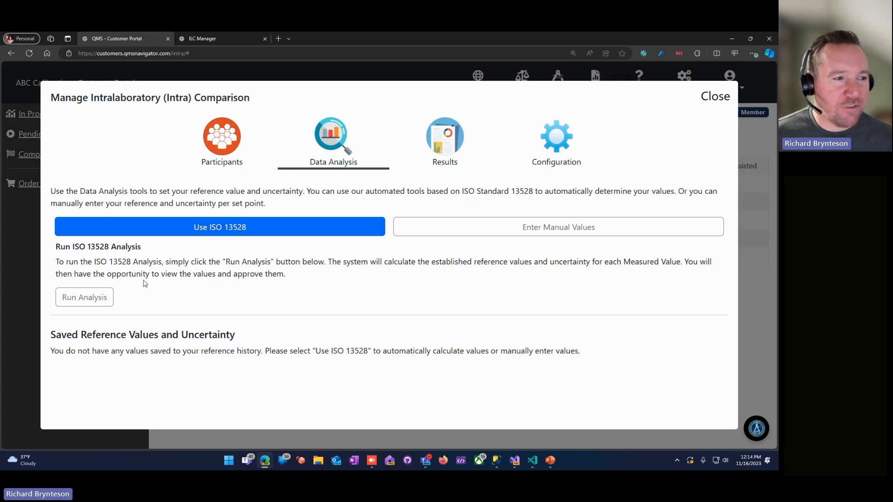
Run the ISO 13528 analysis and save its calculated reference value and uncertainty for MV1: Cone 1
click(104, 300)
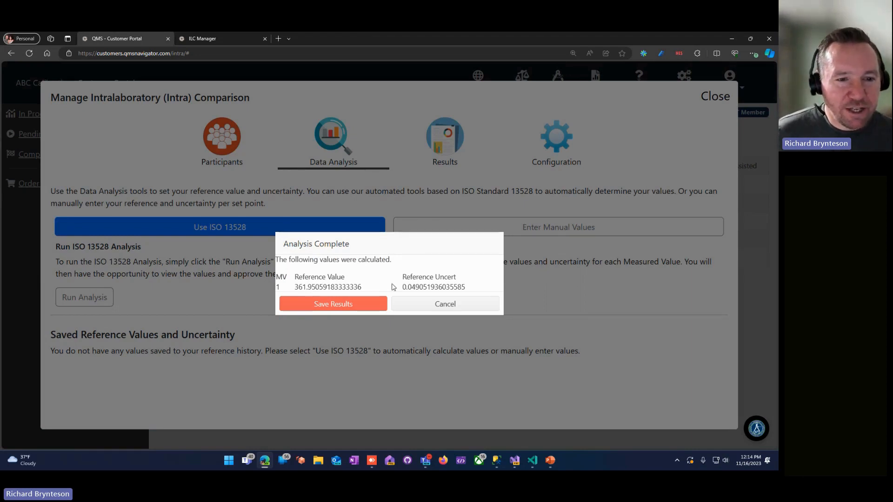
click(331, 304)
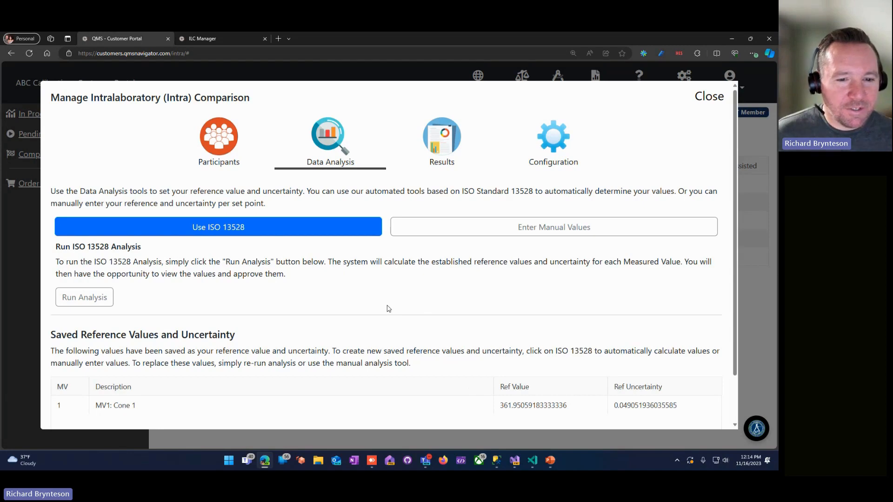
scroll(386, 308, down, 1)
scroll(385, 298, up, 1)
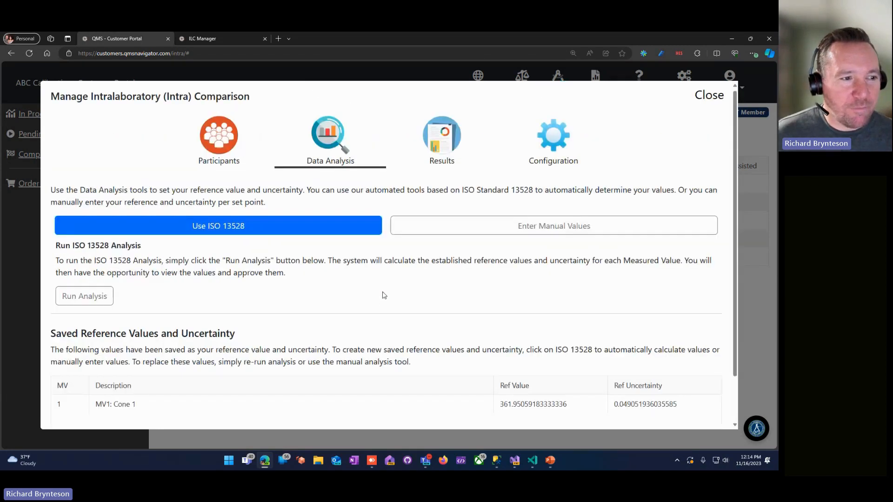
Review the preliminary results of the first two listed participants and return to the list of reports
click(446, 143)
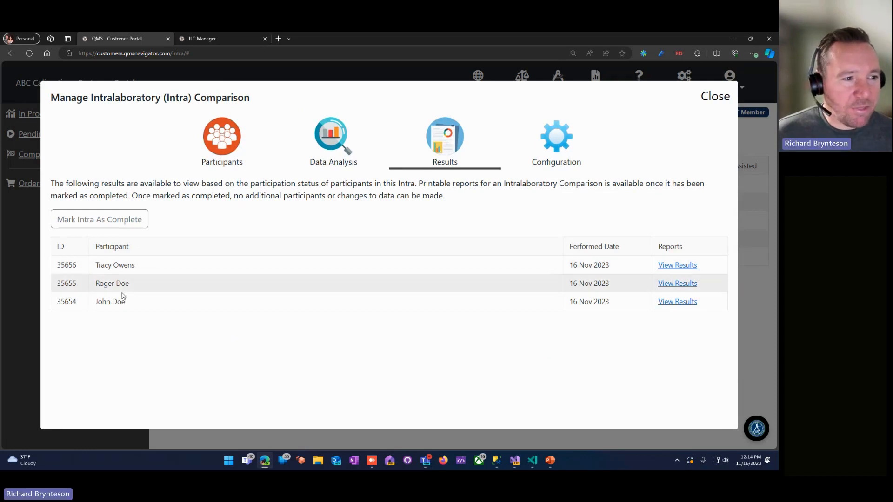
click(677, 266)
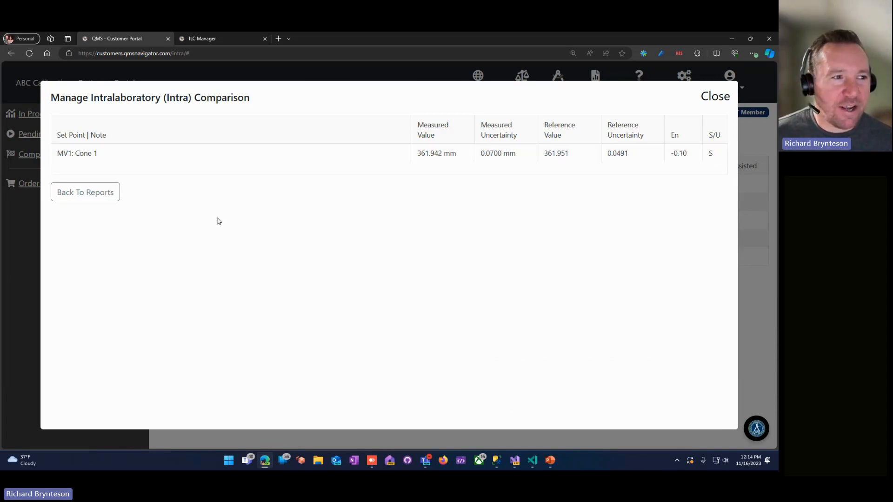
click(100, 200)
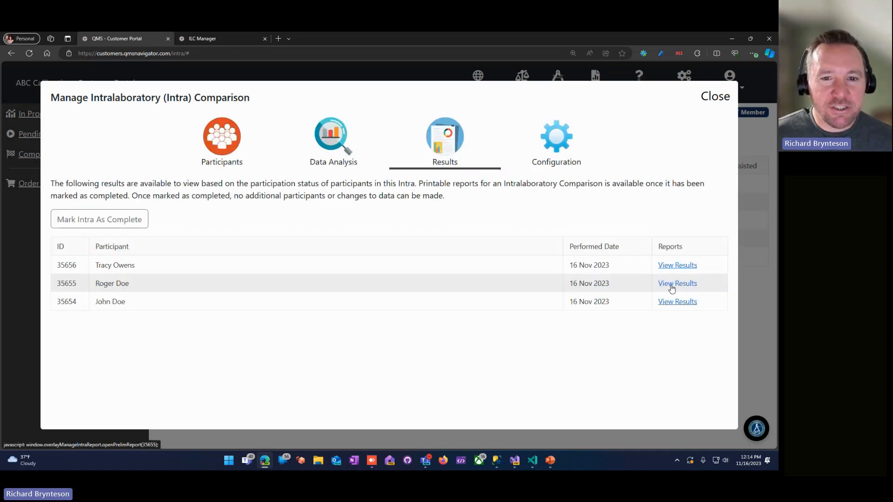
click(672, 285)
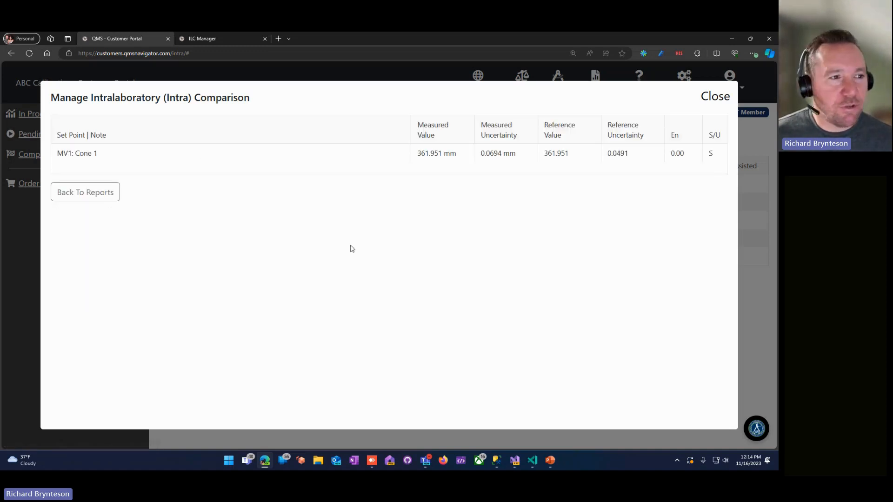
click(103, 202)
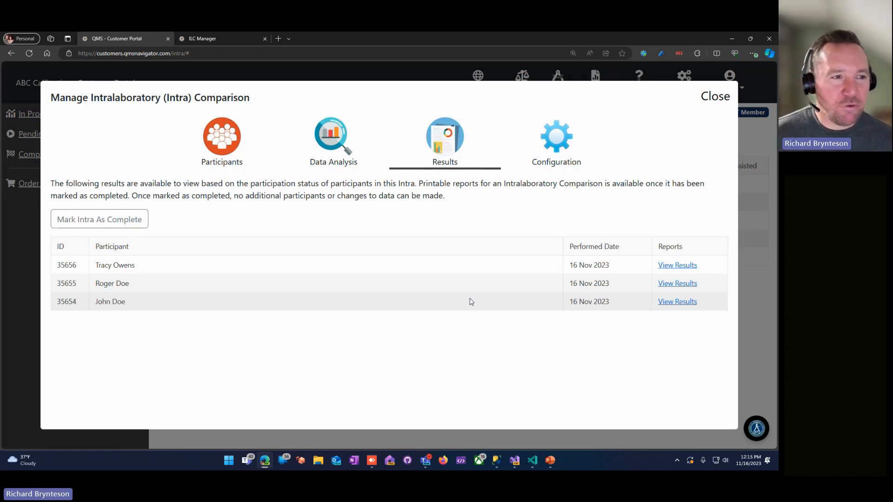
Mark the Intra as complete, review the first listed participant's printable final report through its measurement table, and close the report and the comparison
click(130, 225)
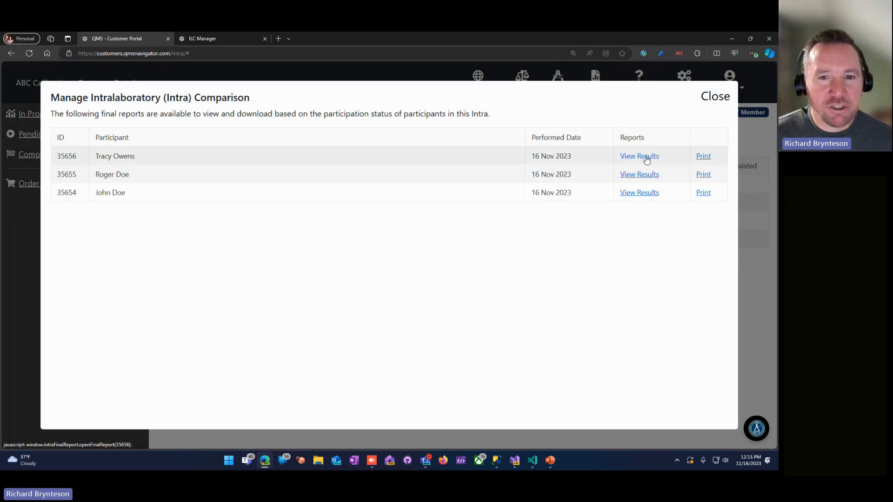
click(703, 156)
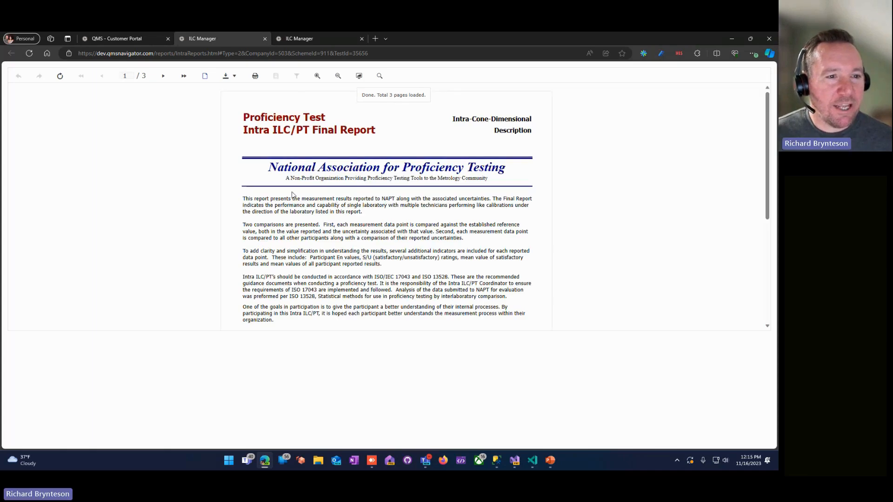
scroll(292, 195, down, 10)
scroll(232, 188, down, 3)
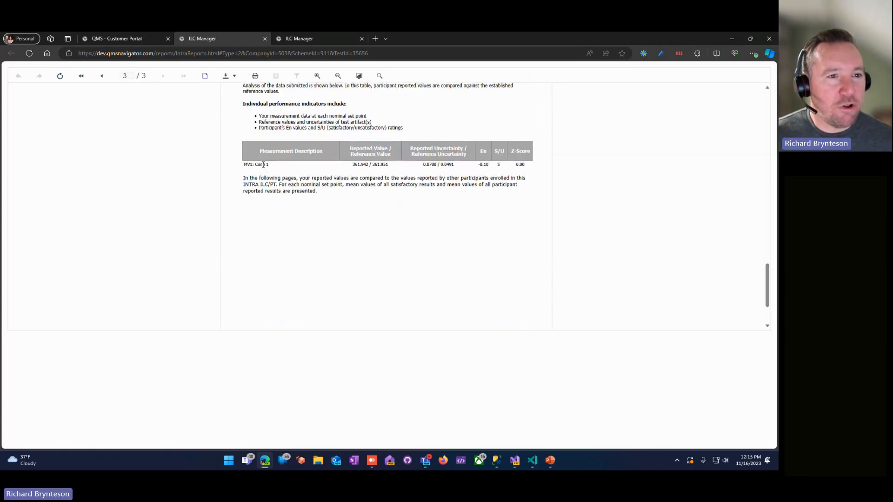
scroll(375, 173, up, 1)
scroll(368, 198, up, 2)
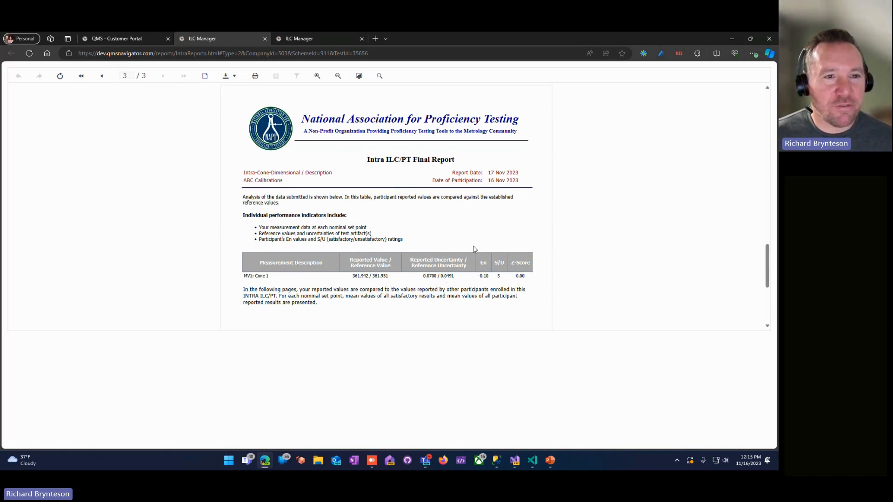
scroll(449, 223, up, 8)
scroll(449, 223, up, 15)
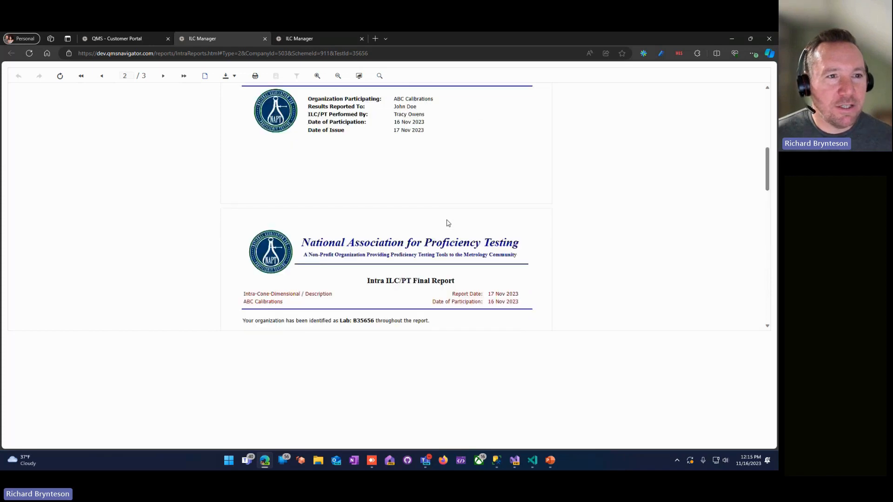
click(265, 38)
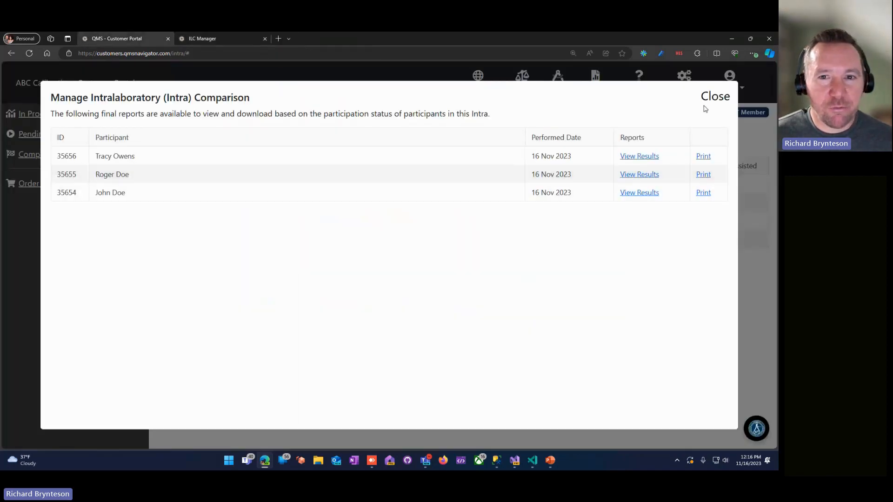
click(723, 98)
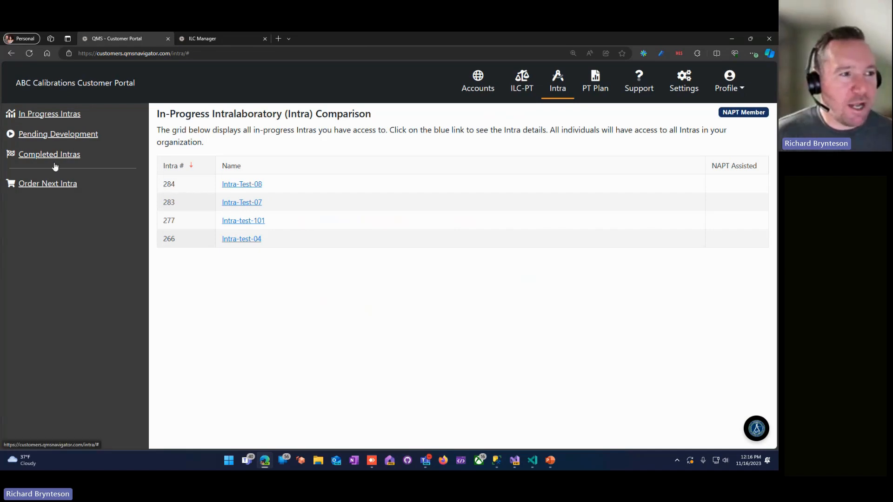
Order one self-managed Intra at $316, named Intra-Cone-2, and close the order form
click(49, 184)
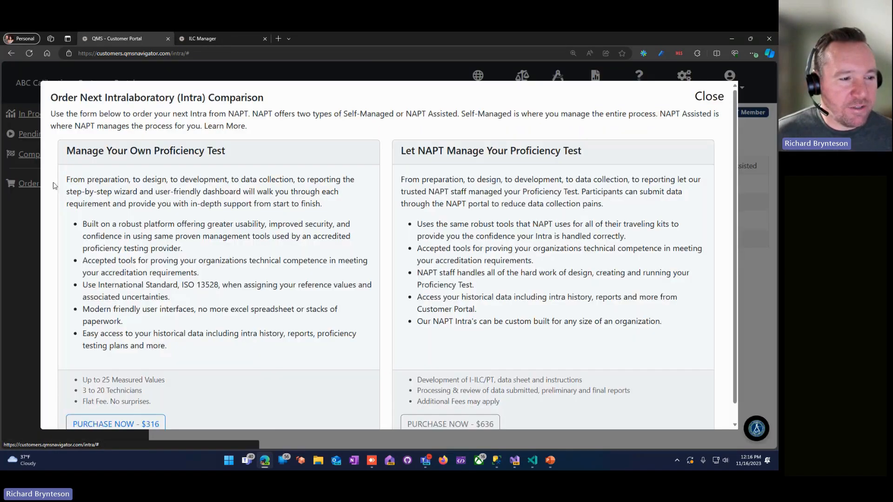
scroll(130, 405, down, 1)
click(130, 405)
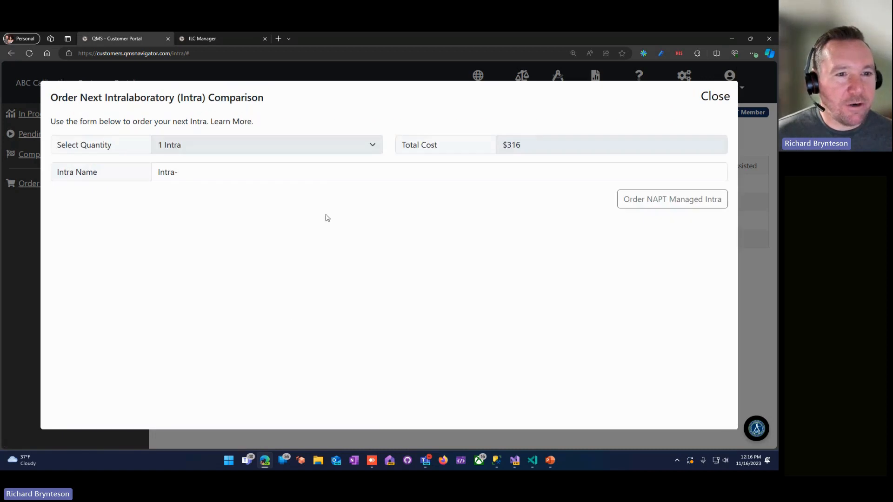
click(320, 176)
text(Cone-2)
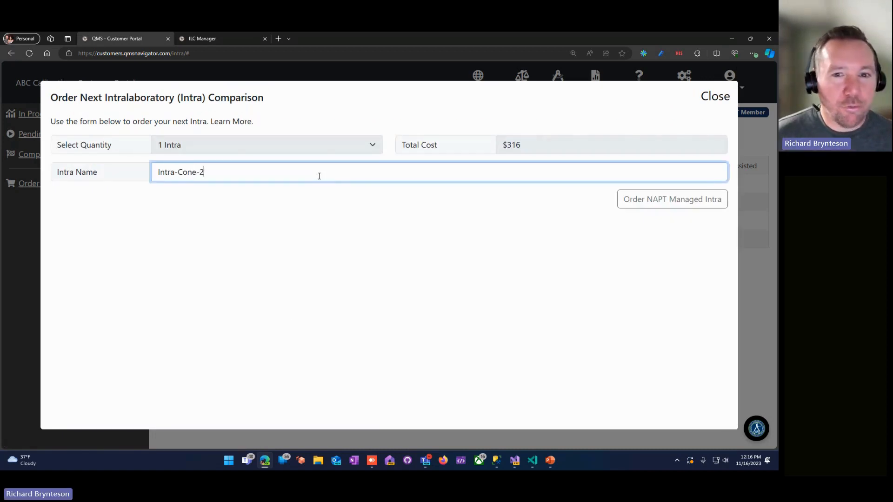
click(656, 214)
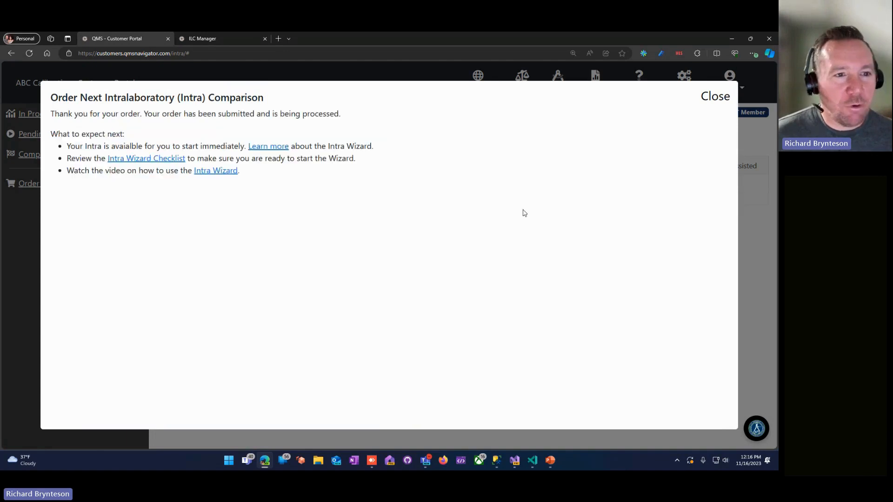
click(725, 105)
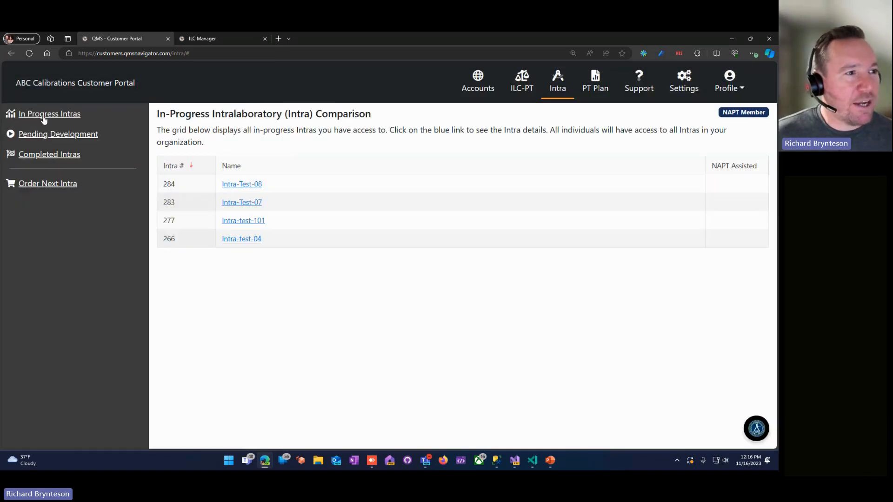
Start the wizard for the pending Intra-Cone-2 and choose to repeat the completed Intra-Cone-Dimensional comparison, checking its artifacts and measured values
click(44, 135)
click(236, 173)
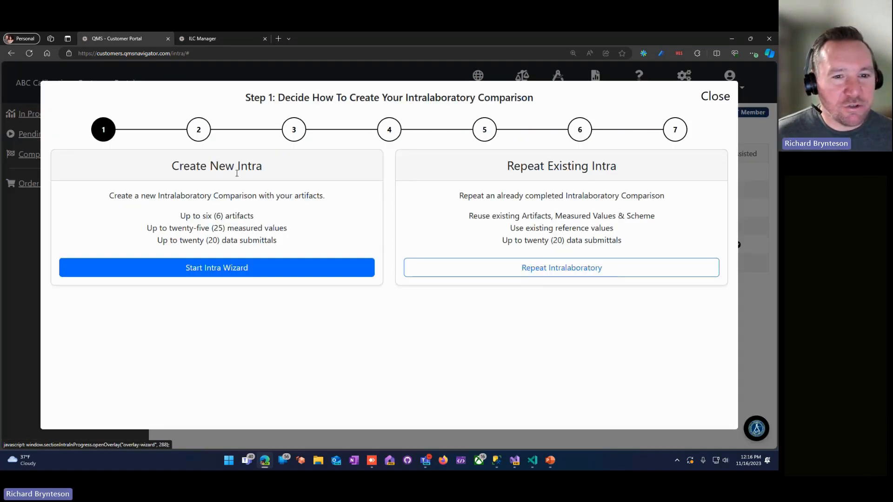
click(558, 273)
click(256, 224)
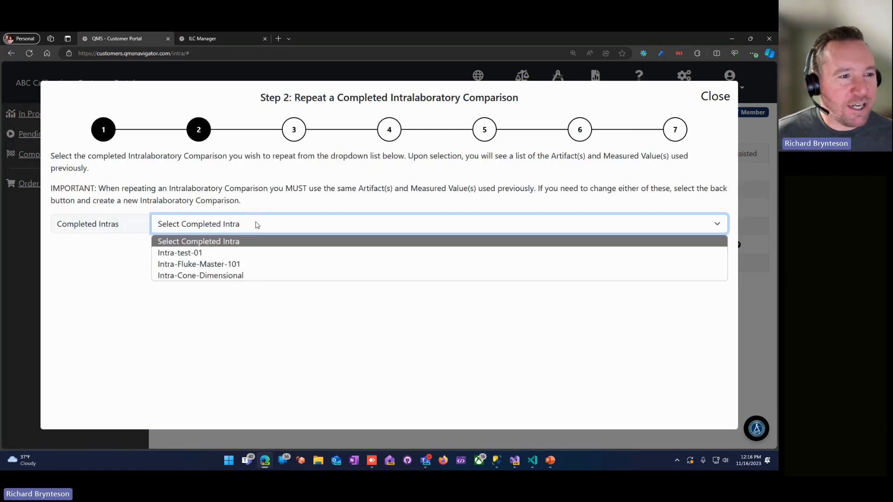
click(251, 277)
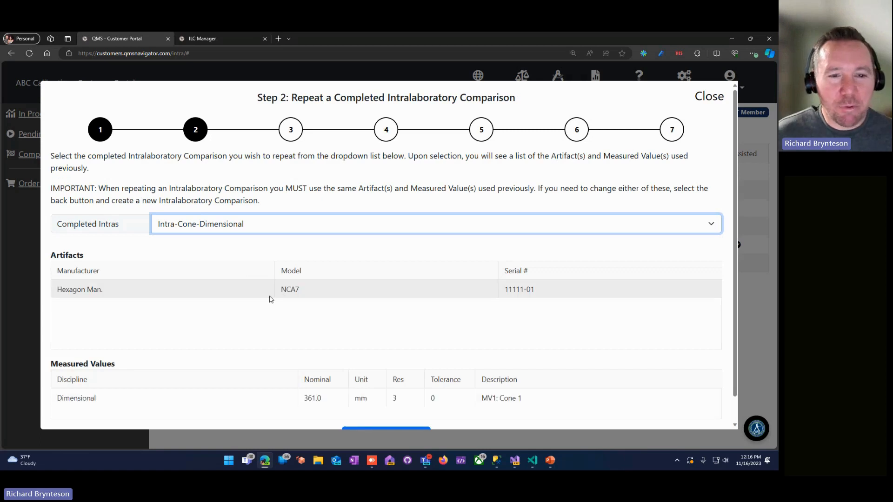
scroll(271, 299, down, 1)
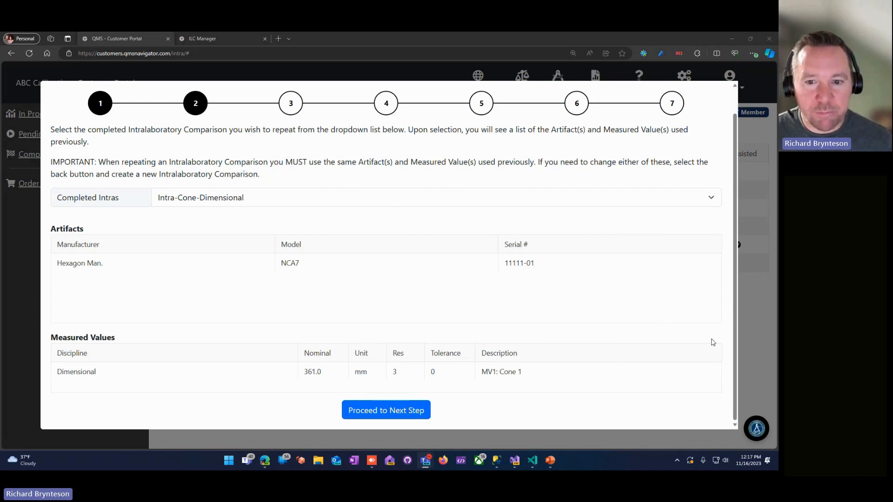
Switch to the PowerPoint slideshow and advance to the Intra Manager Features slide
click(550, 461)
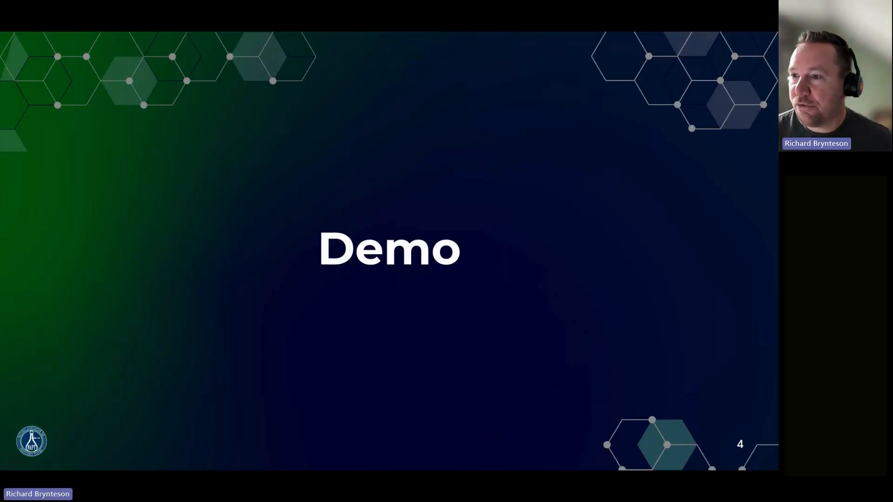
click(505, 268)
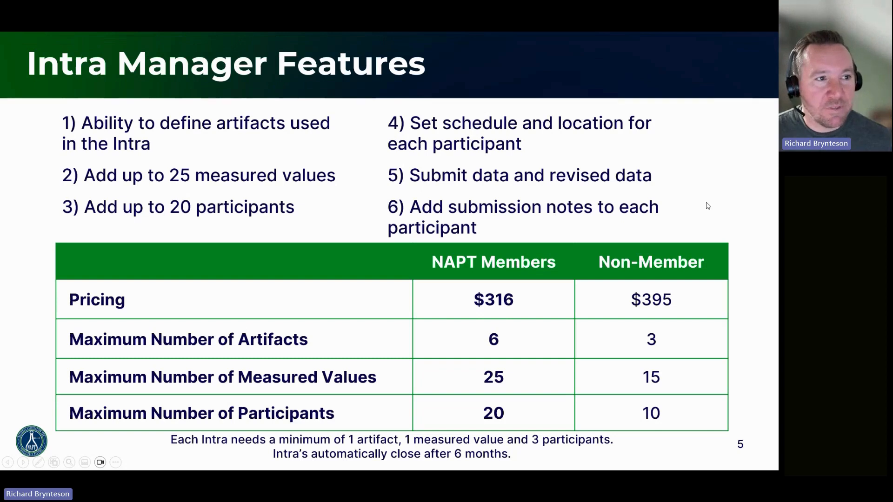